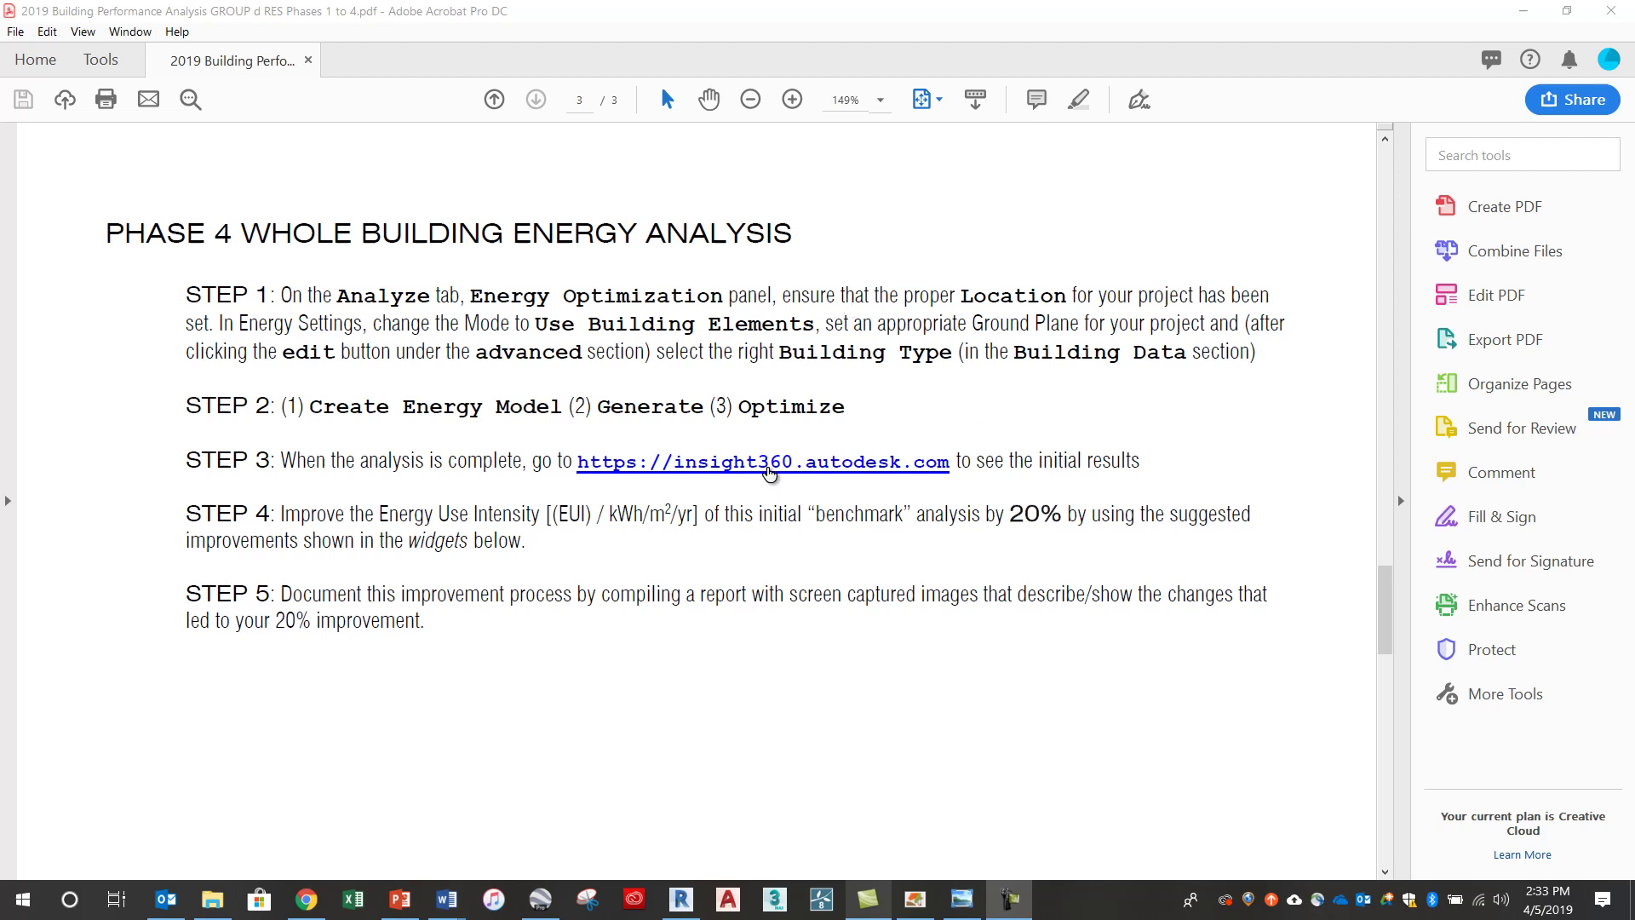
# Step: Follow the insight360 link in the Phase 4 PDF, then switch to Revit's Home screen
pyautogui.click(769, 469)
pyautogui.click(769, 468)
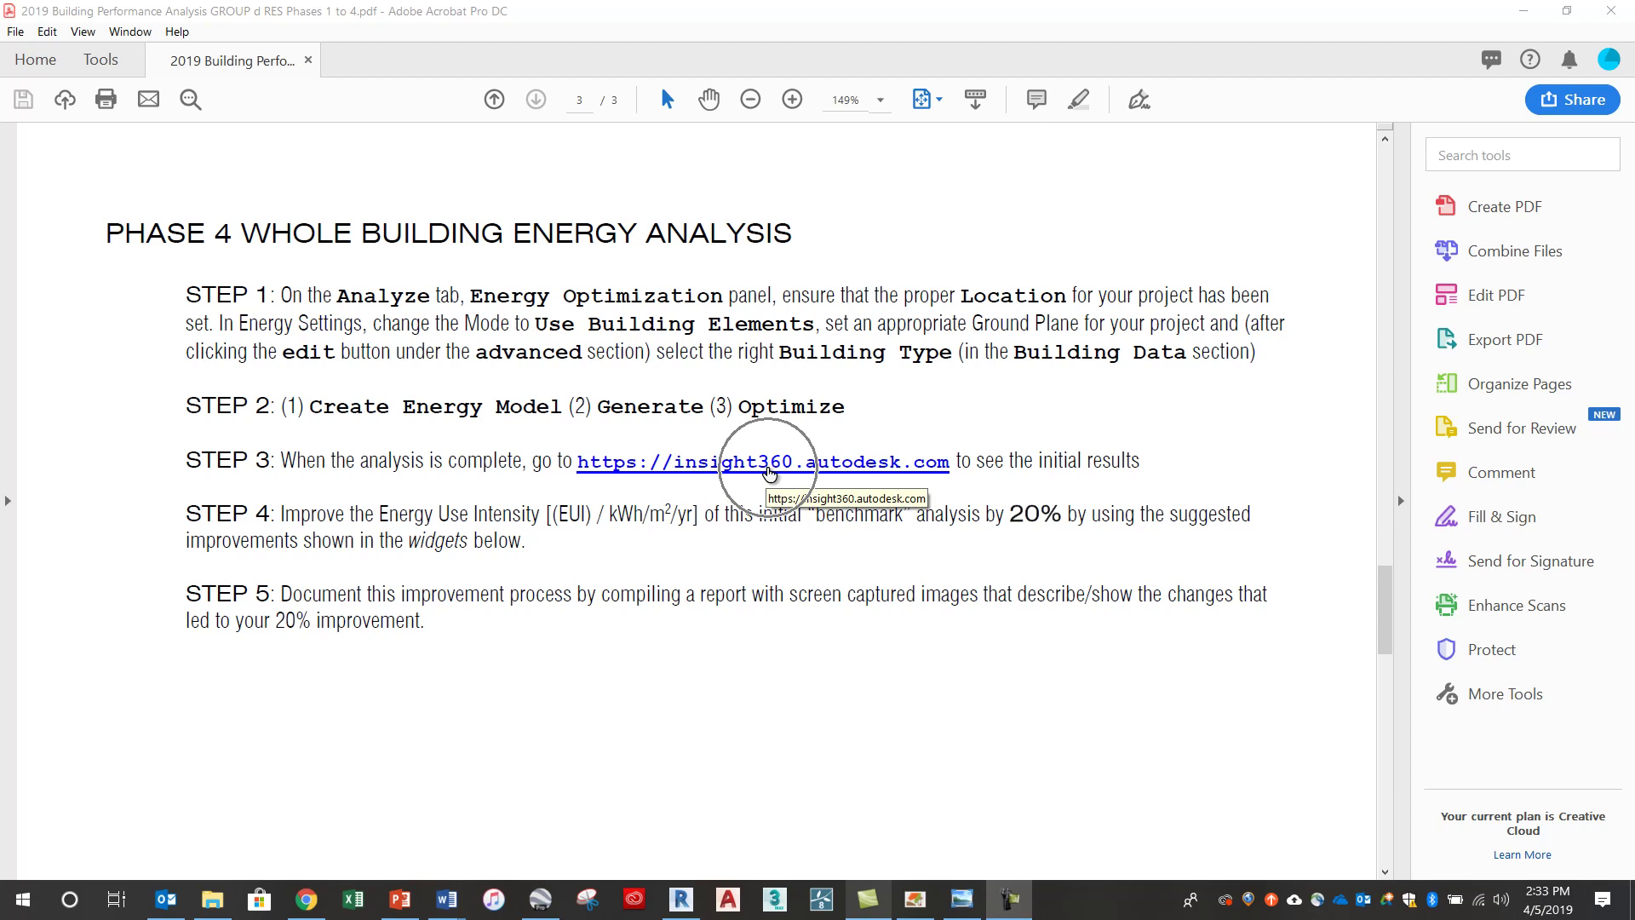
pyautogui.click(770, 468)
pyautogui.click(769, 471)
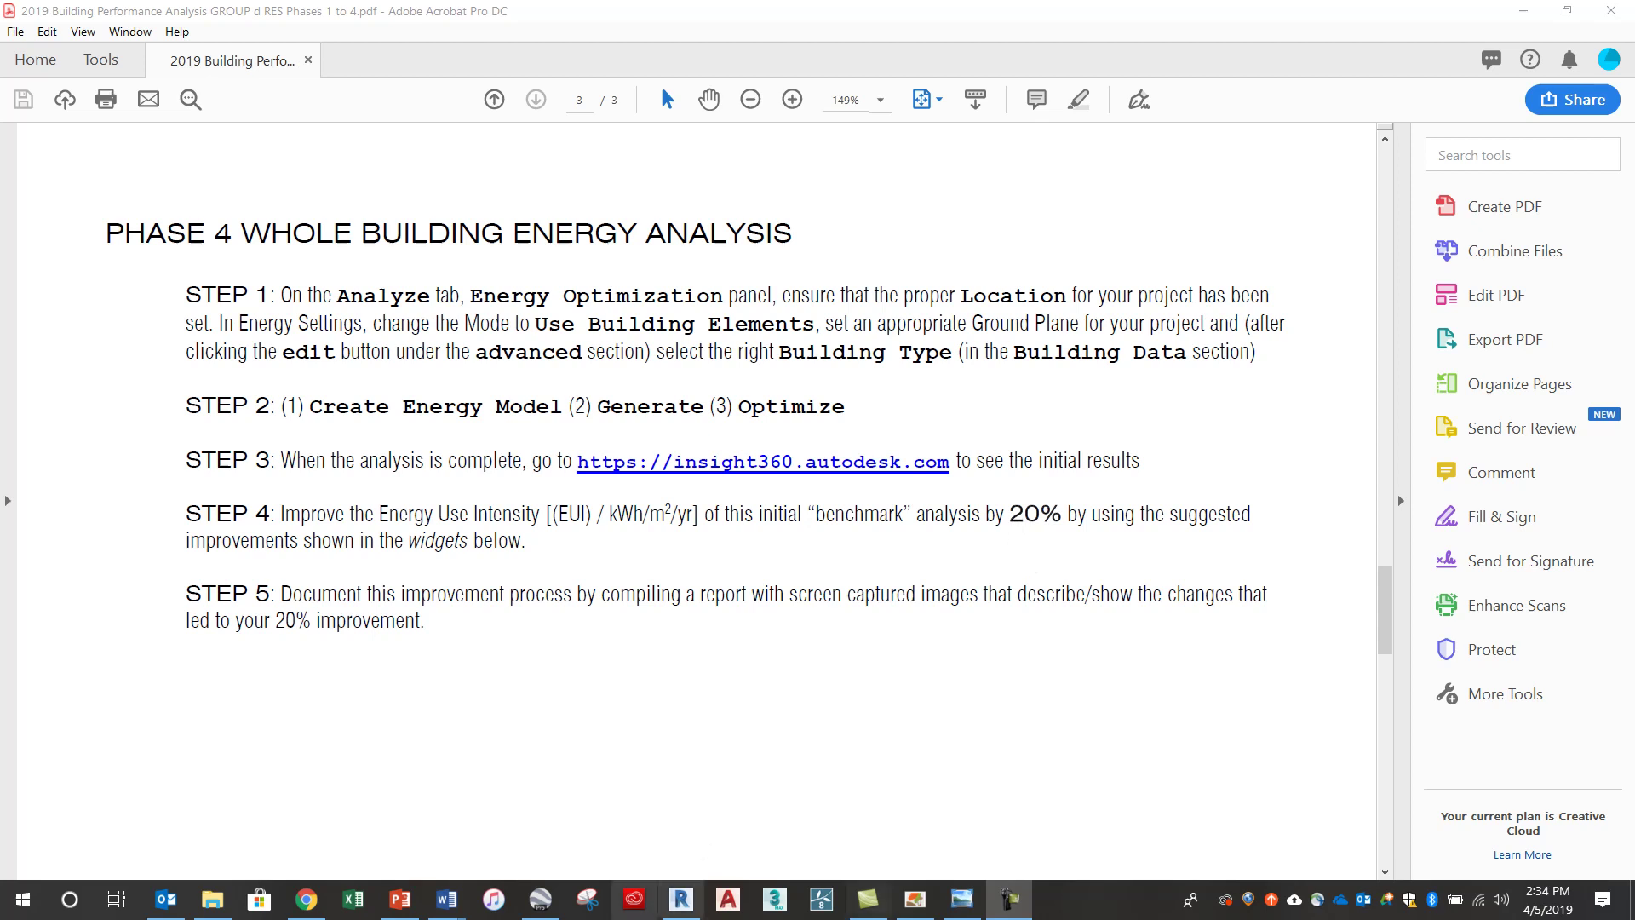
pyautogui.click(681, 899)
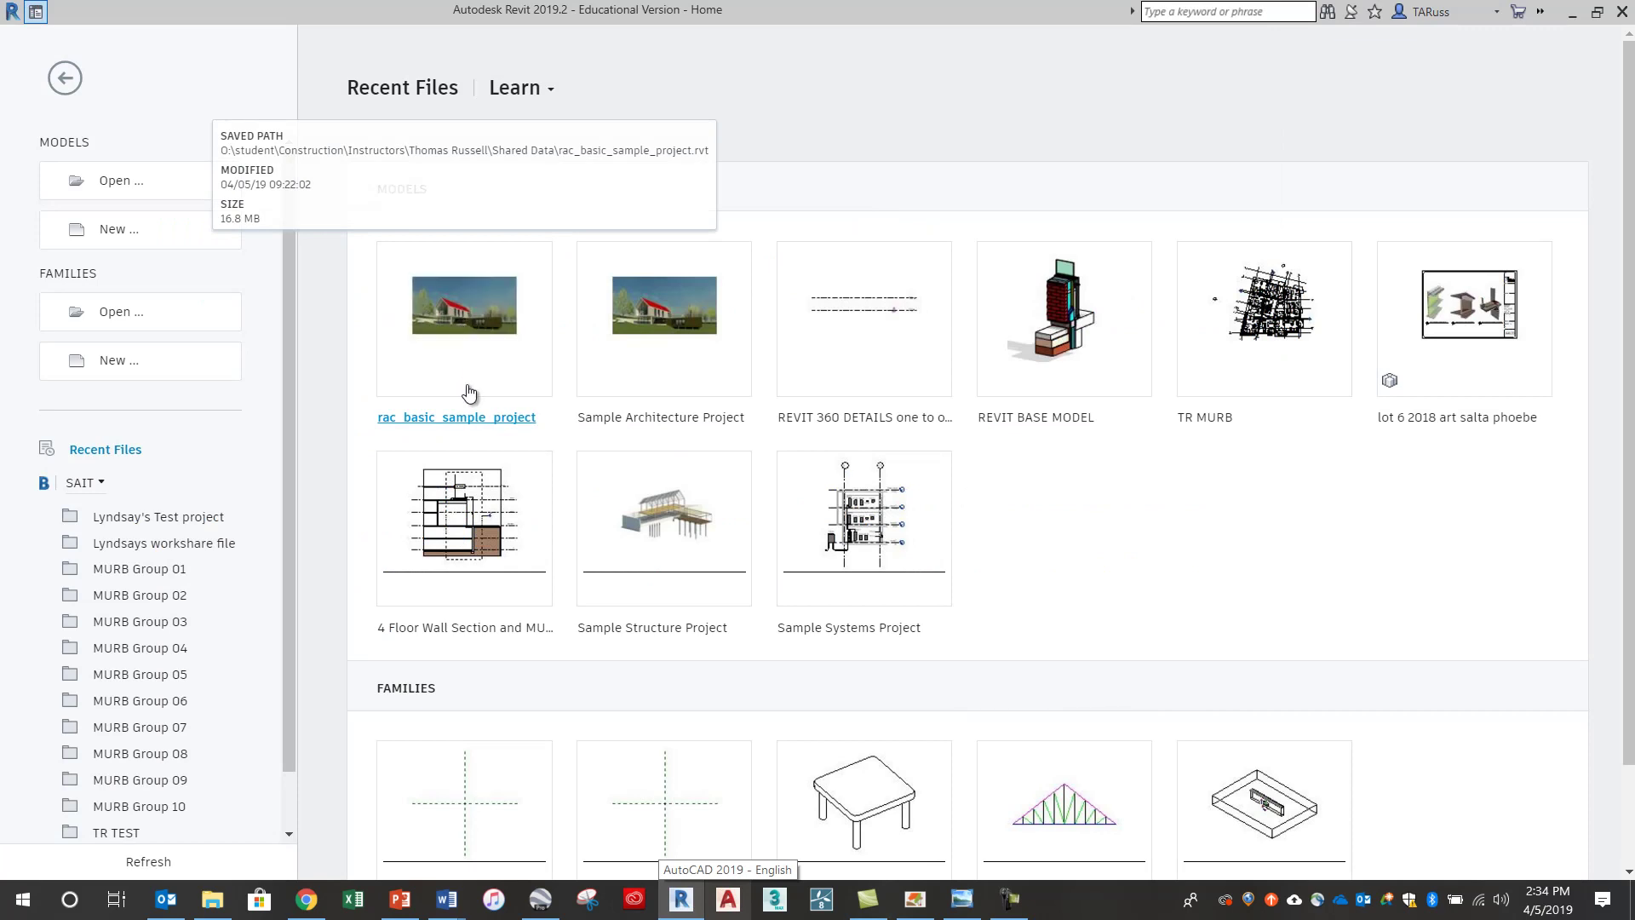
# Step: Open rac_basic_sample_project from Recent Files and widen the Project Browser
pyautogui.click(465, 327)
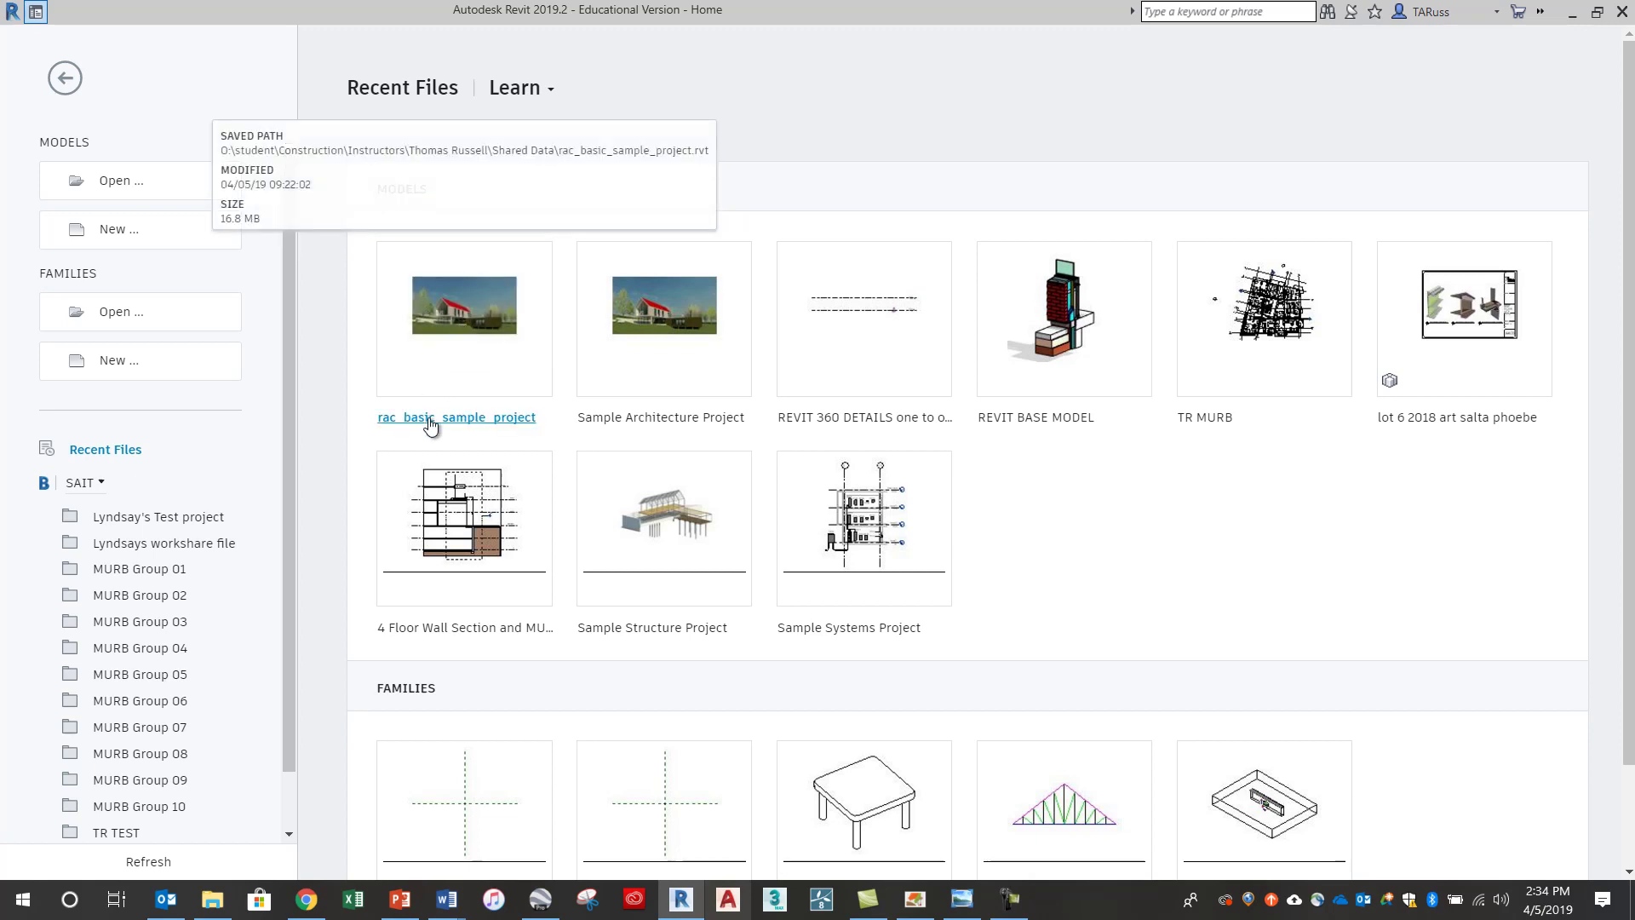
pyautogui.click(460, 321)
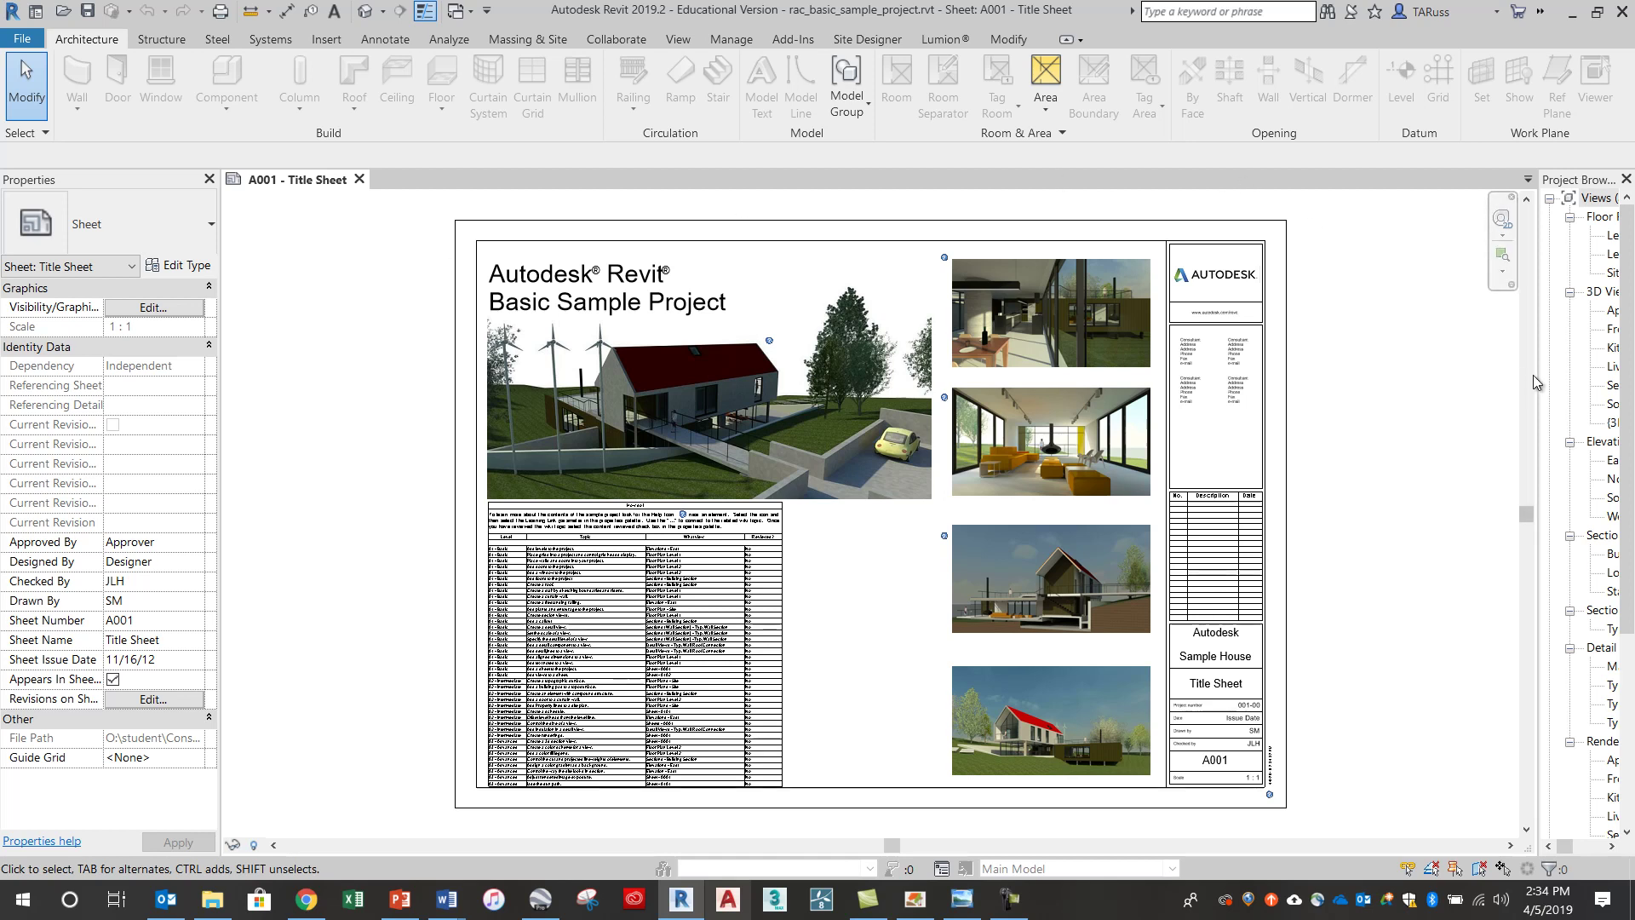
pyautogui.moveTo(1538, 378); pyautogui.dragTo(1419, 390)
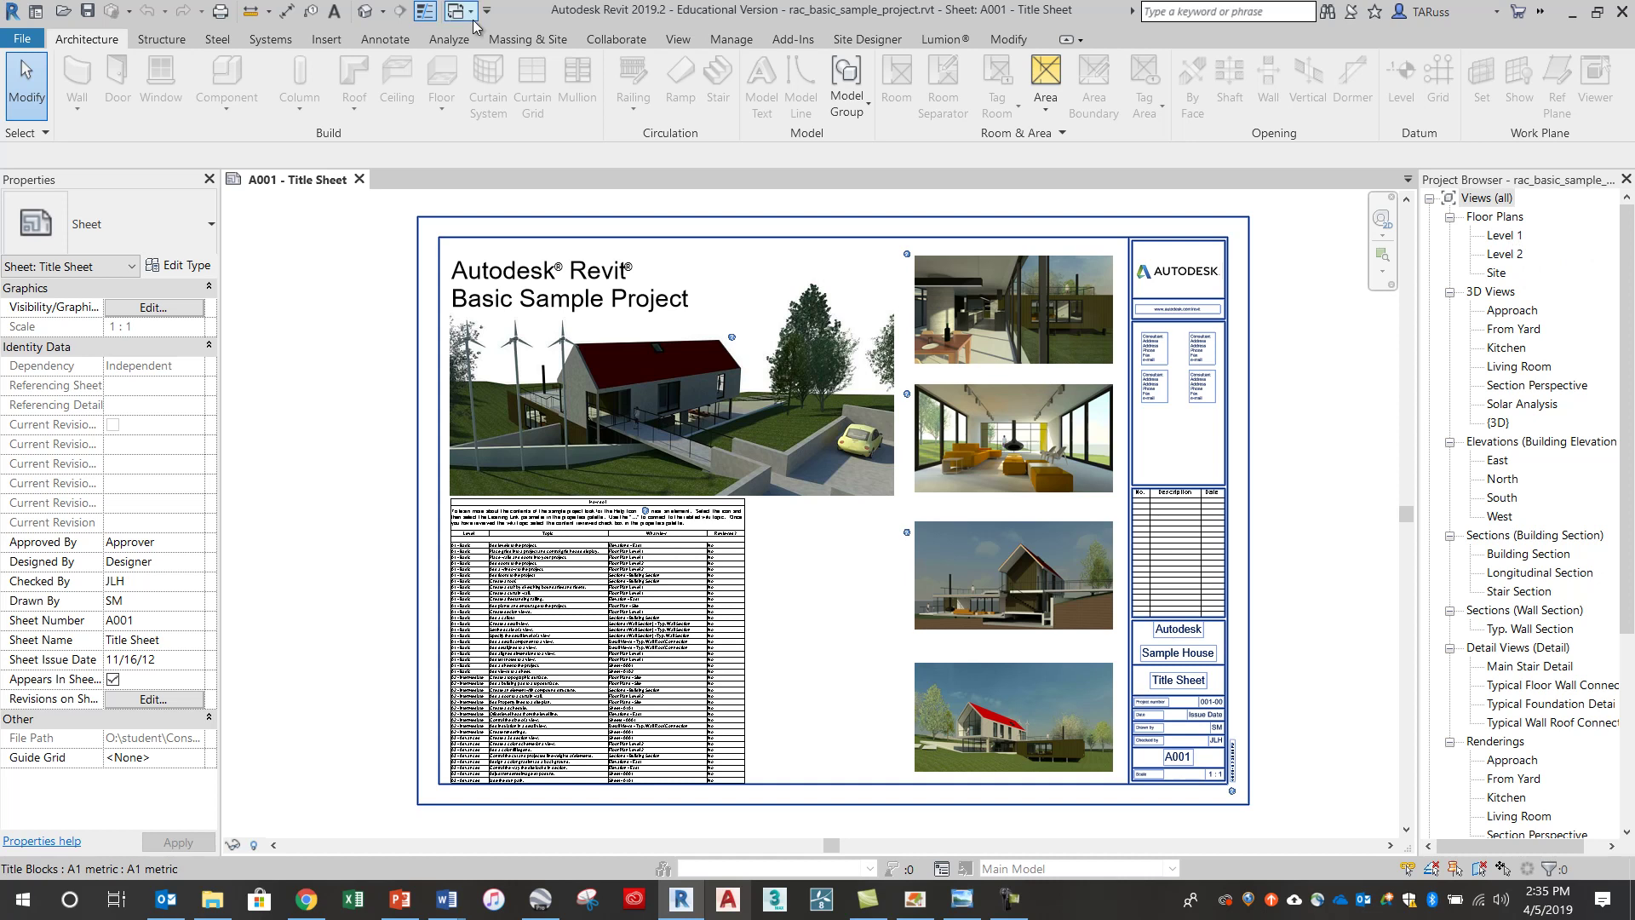
# Step: Show the default {3D} view of the house, orbit and zoom in, then bring up the Analyze tab
pyautogui.click(365, 13)
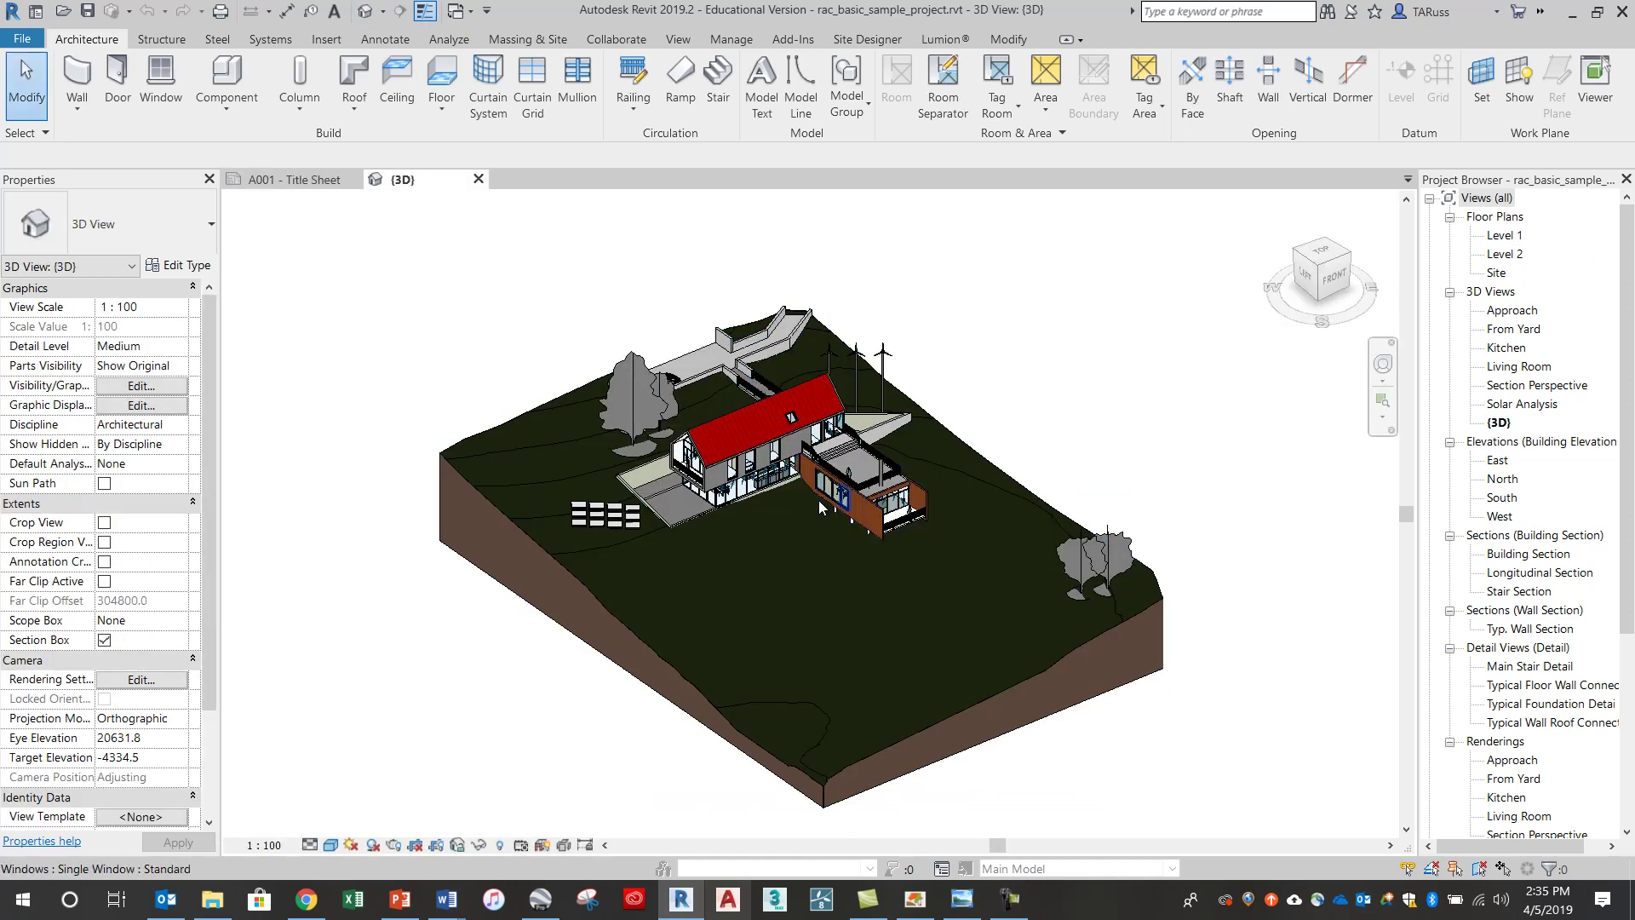
pyautogui.keyDown('shift'); pyautogui.moveTo(764, 532); pyautogui.dragTo(777, 443, button='middle'); pyautogui.keyUp('shift')
pyautogui.scroll(4, 780, 430)
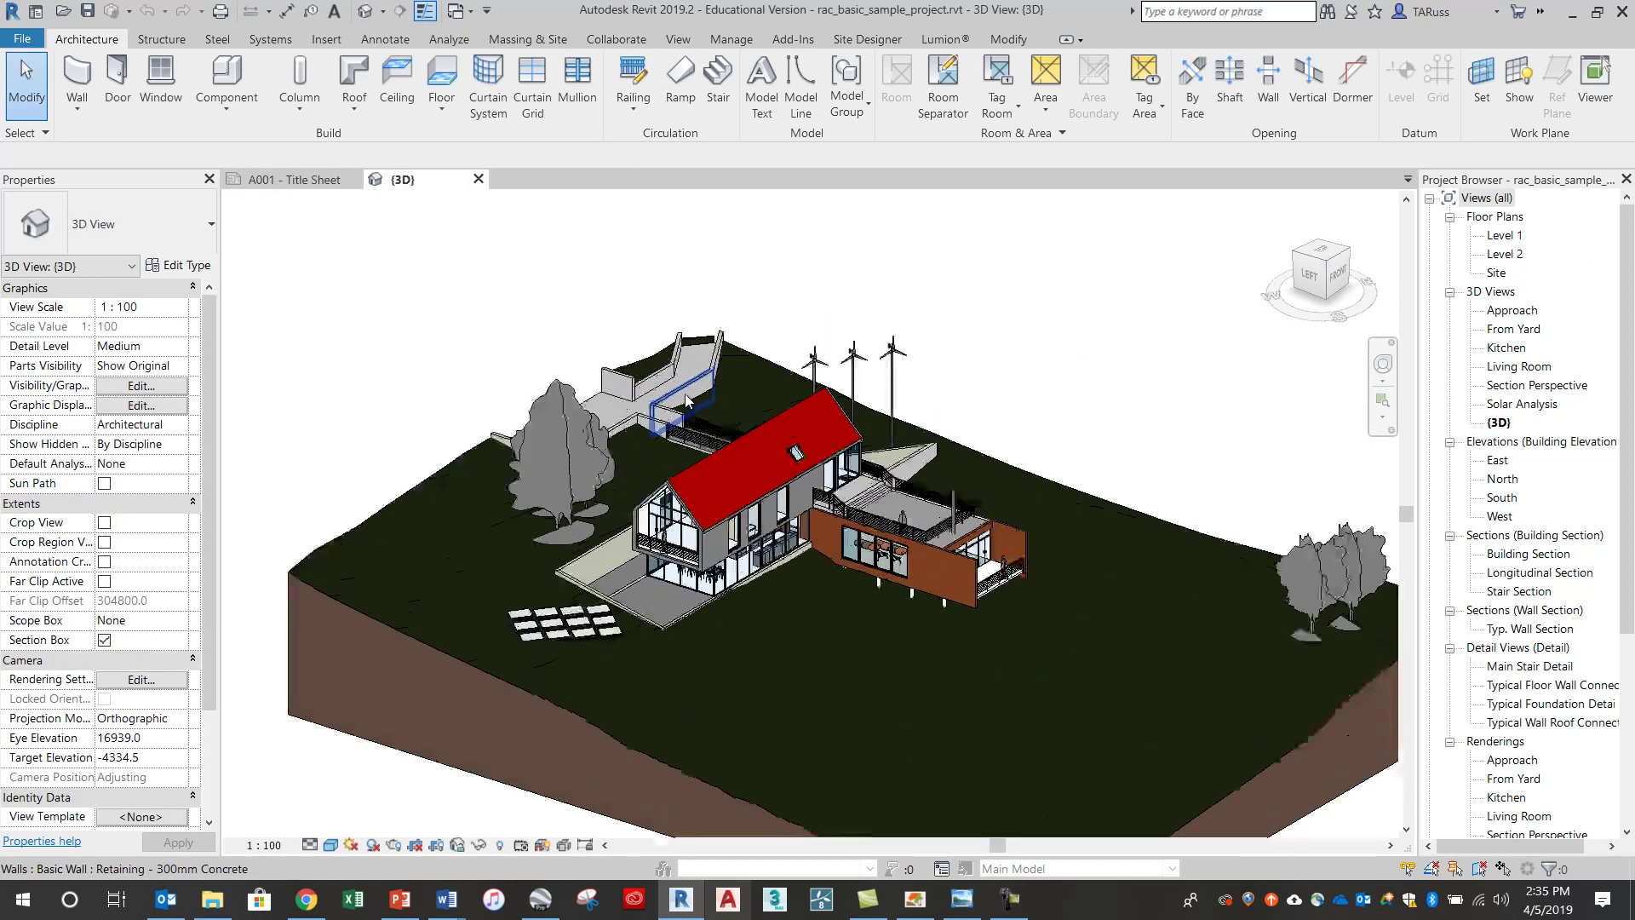
pyautogui.scroll(1, 780, 430)
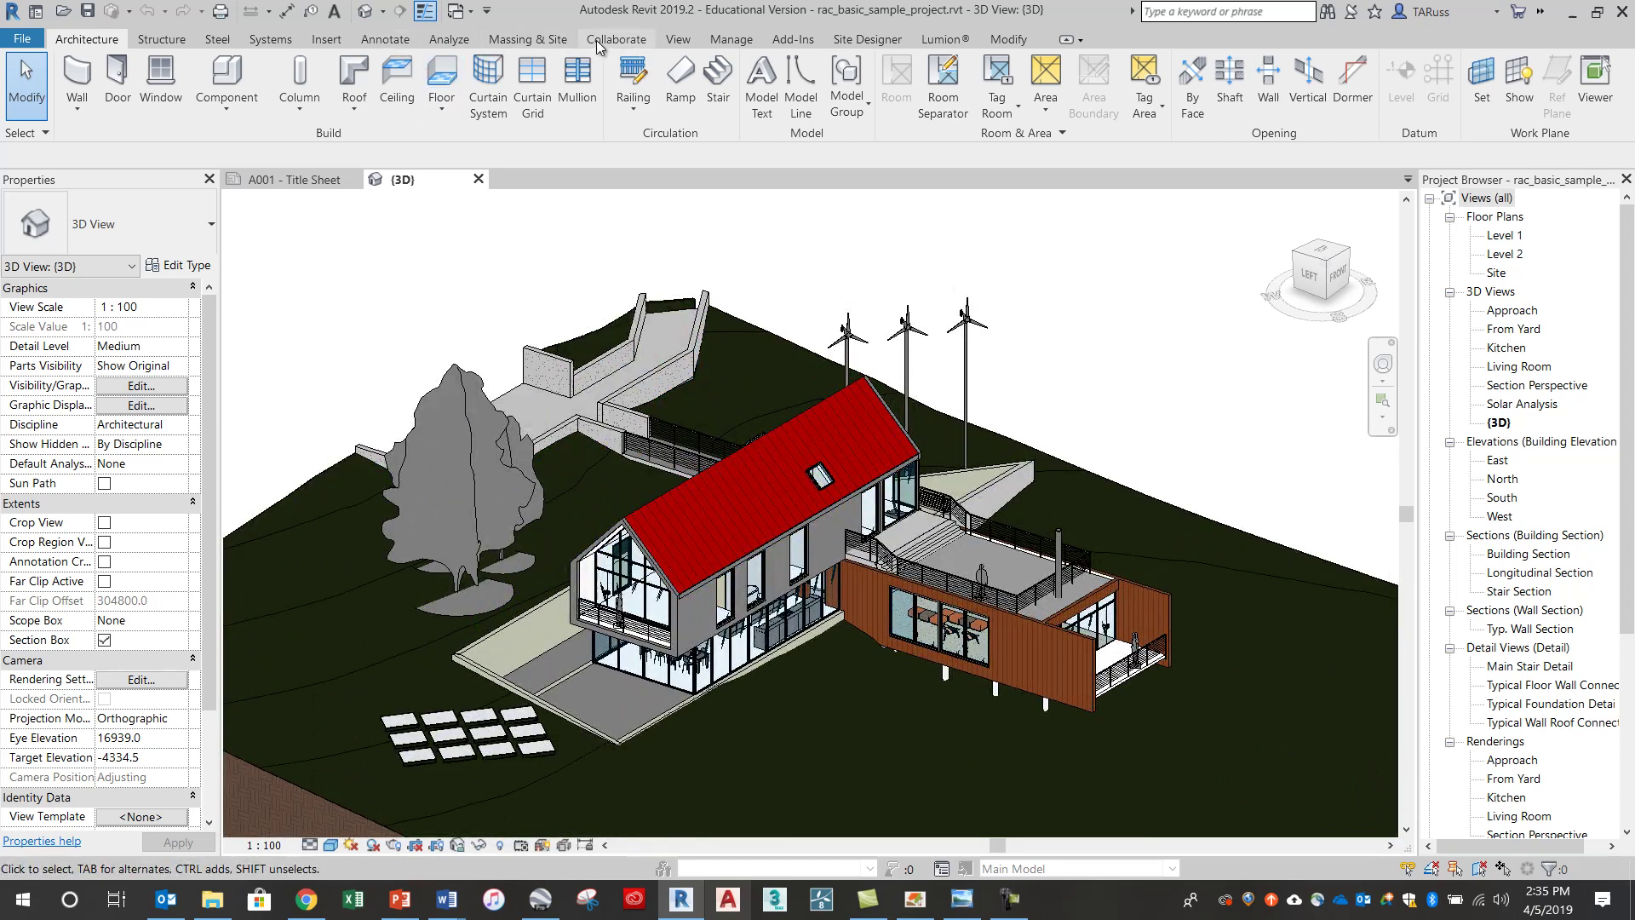
pyautogui.click(449, 39)
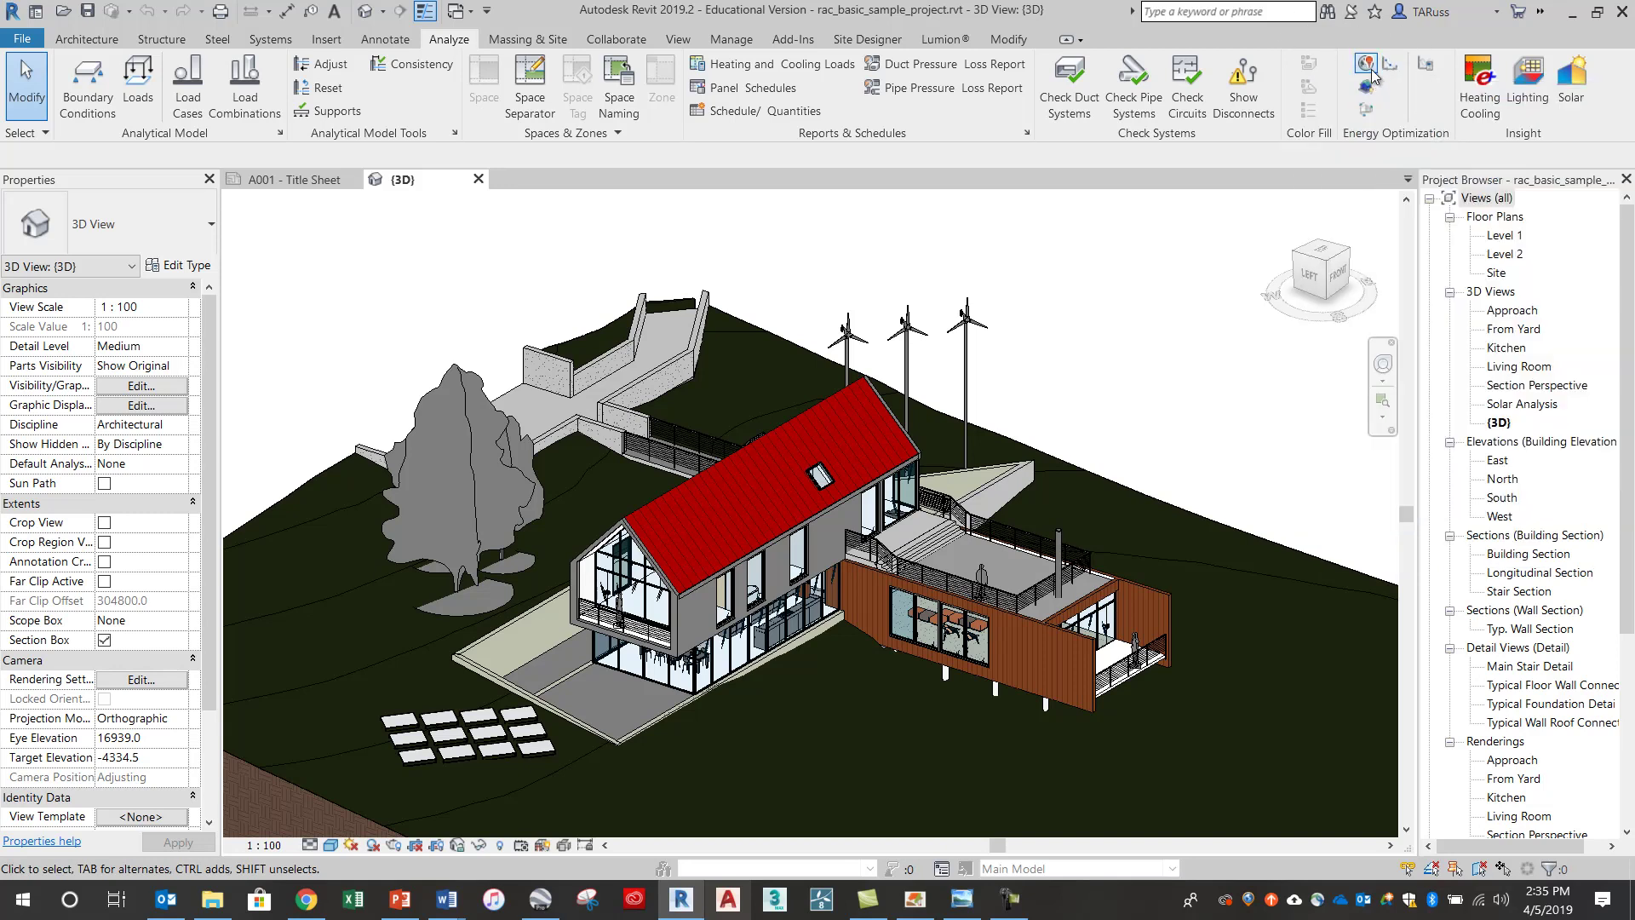
# Step: Change the project address from Boston, MA to Calgary, AB, using weather station 14882
pyautogui.click(1368, 70)
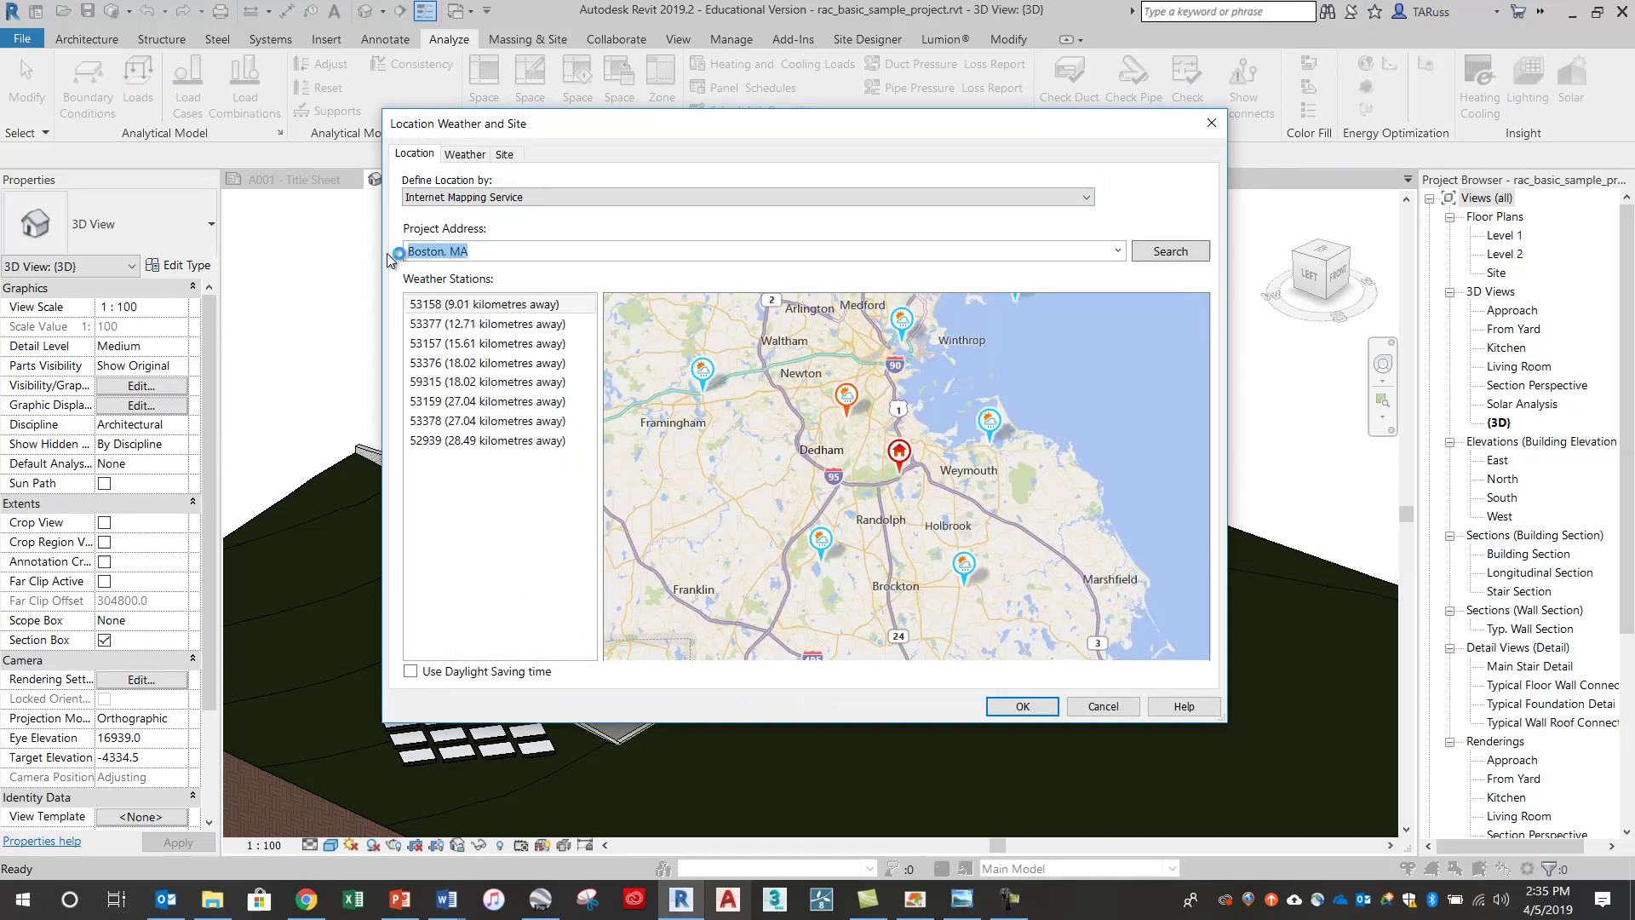
pyautogui.moveTo(471, 254); pyautogui.dragTo(387, 260)
pyautogui.write('Calgary, AB')
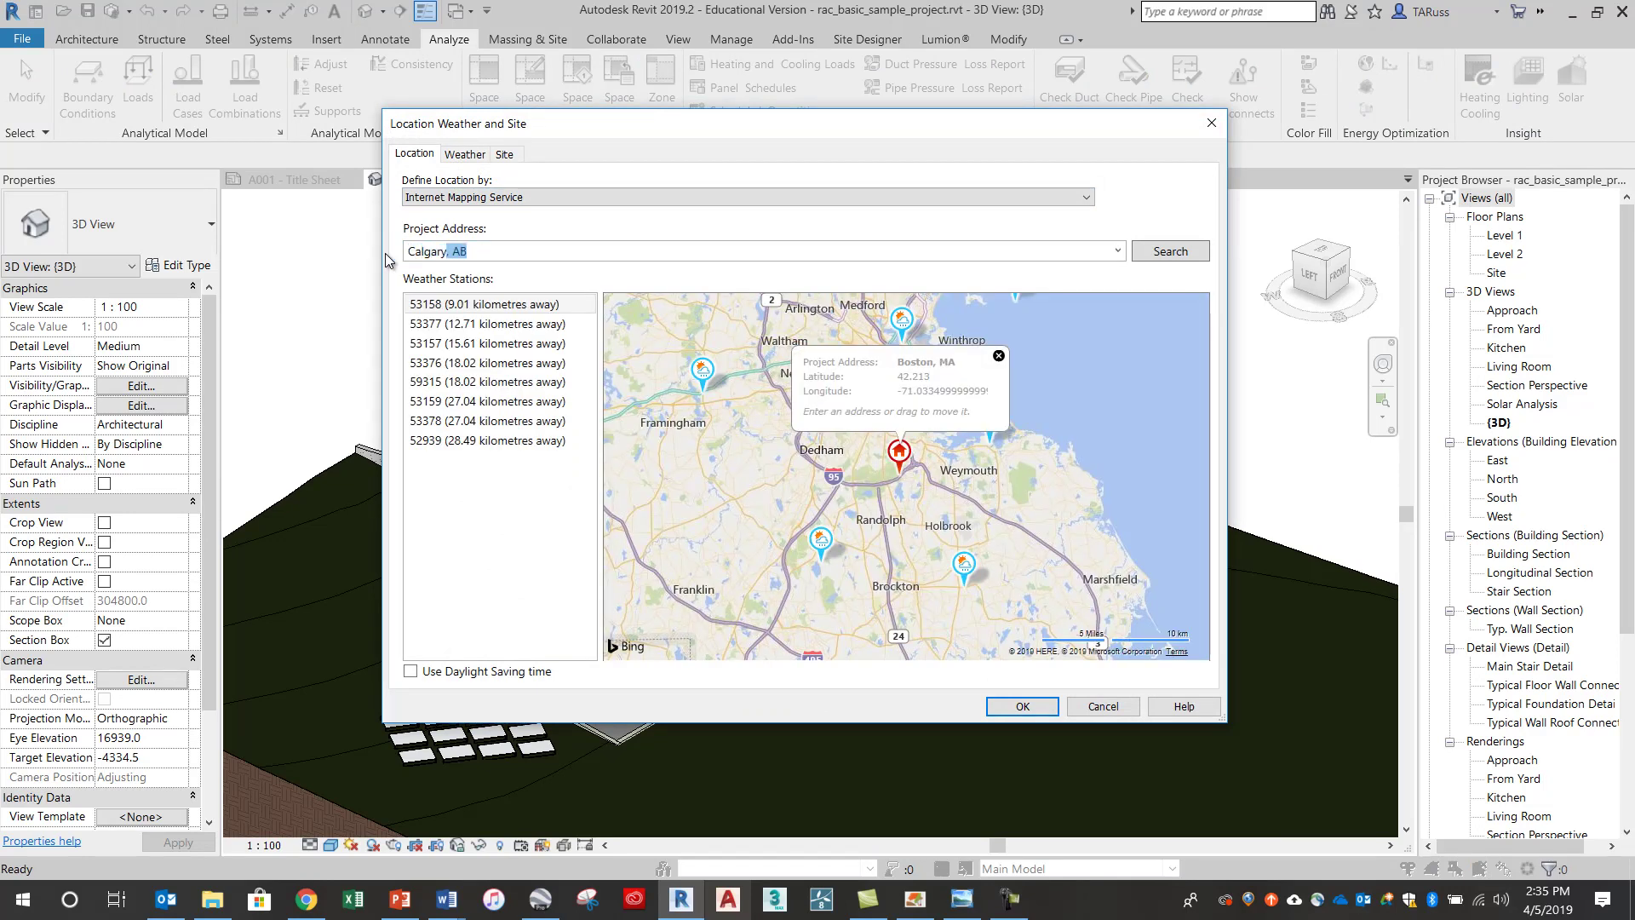
pyautogui.press('Return')
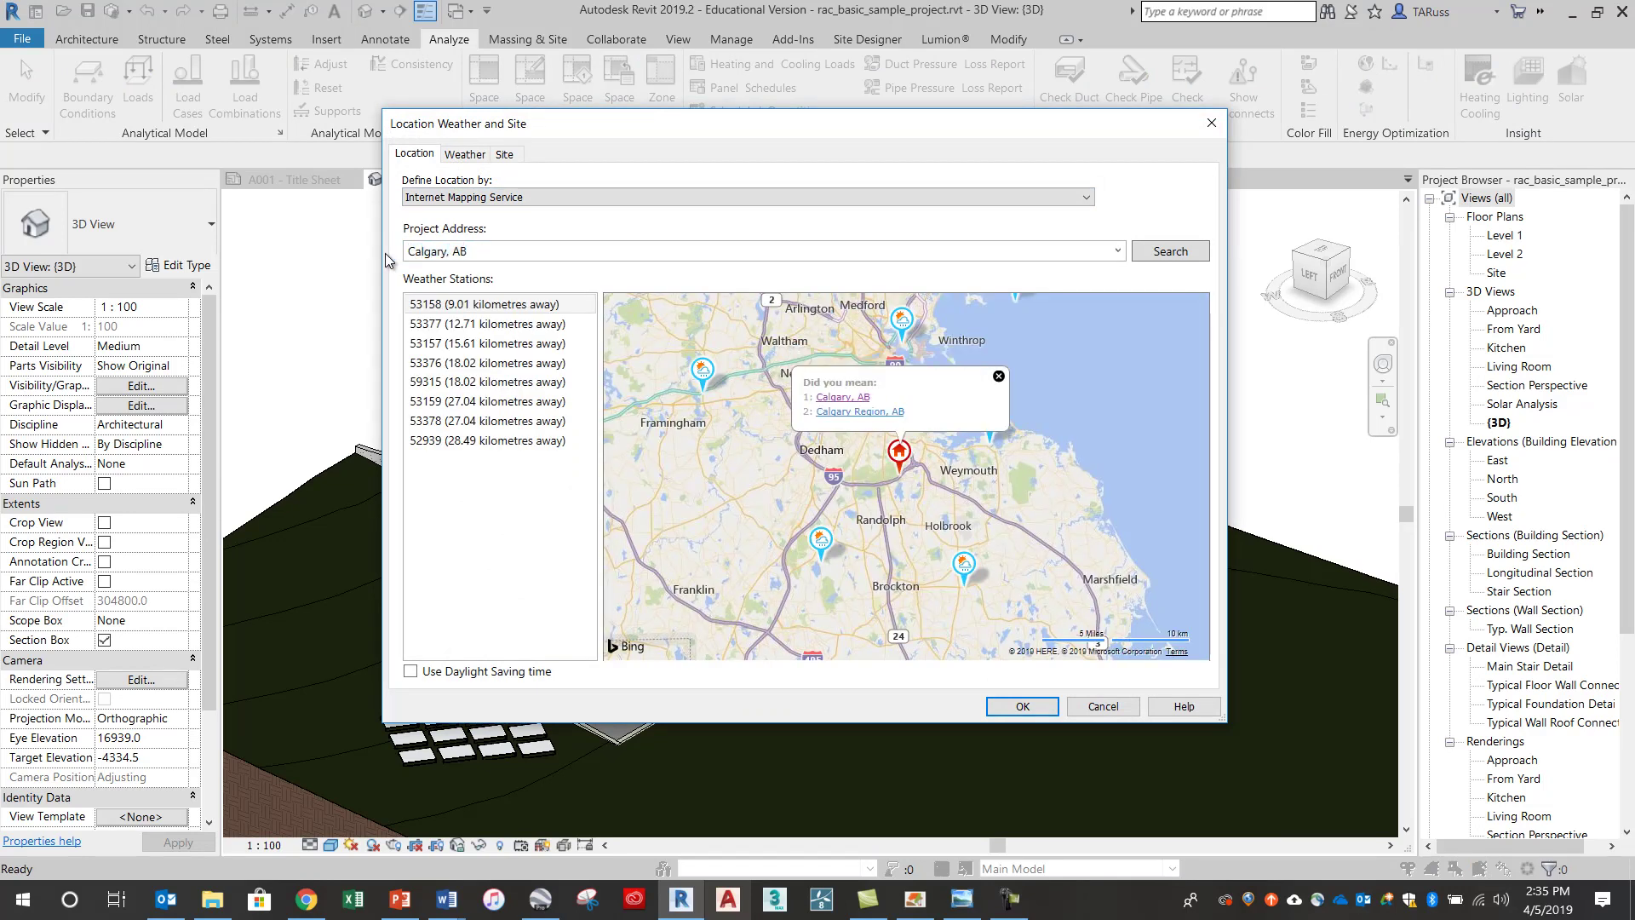
pyautogui.click(840, 400)
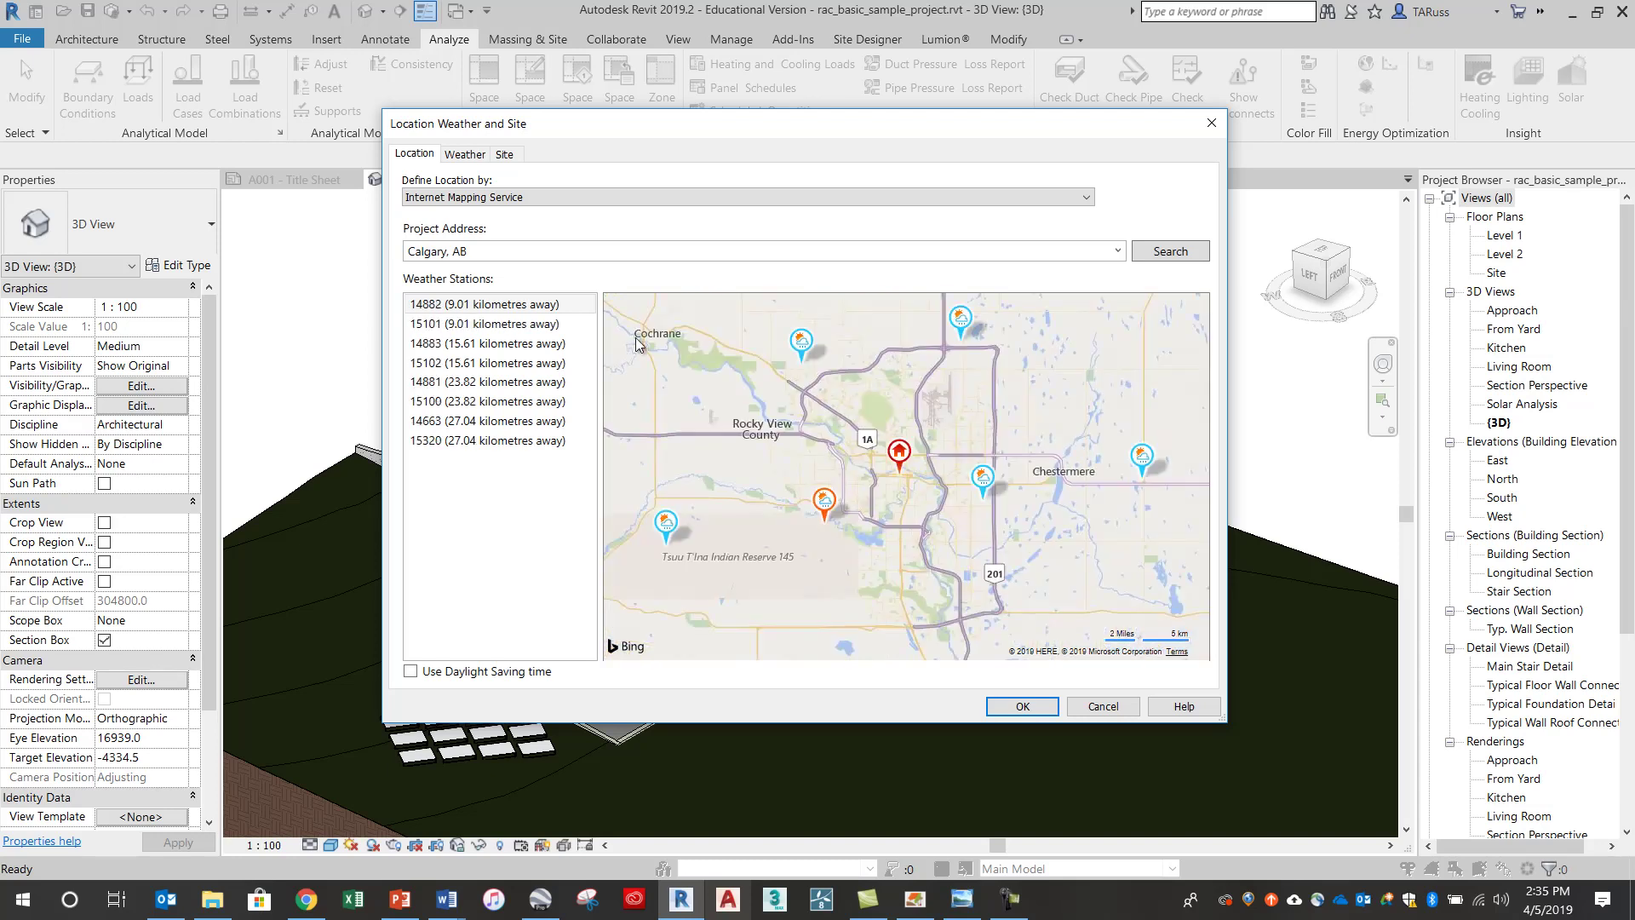
pyautogui.click(437, 309)
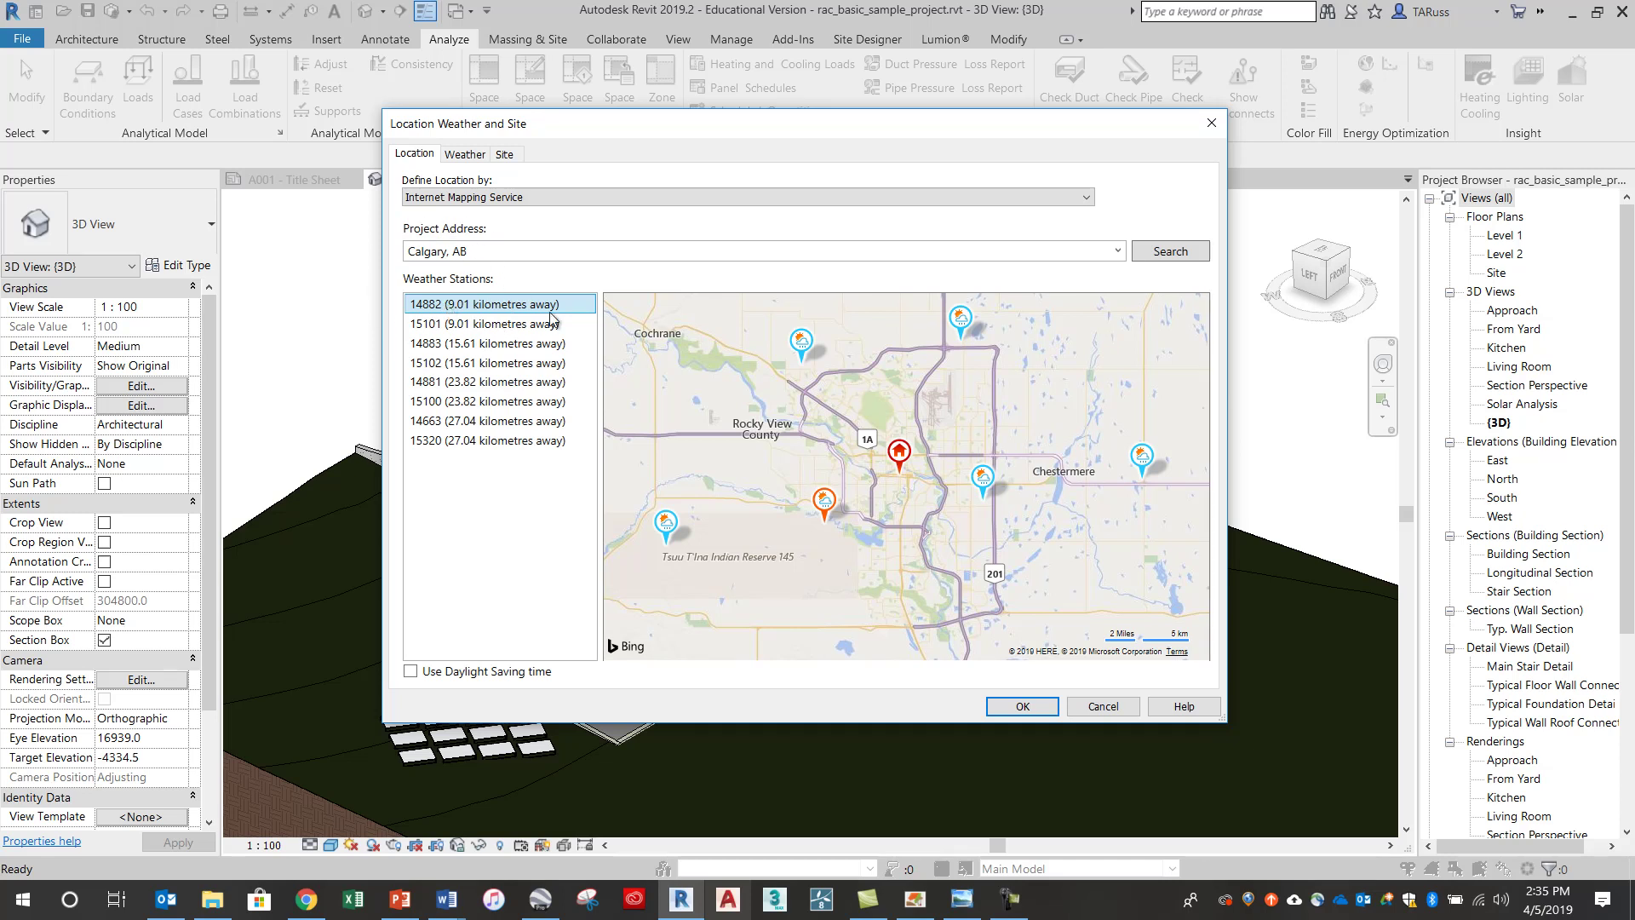
pyautogui.click(1005, 708)
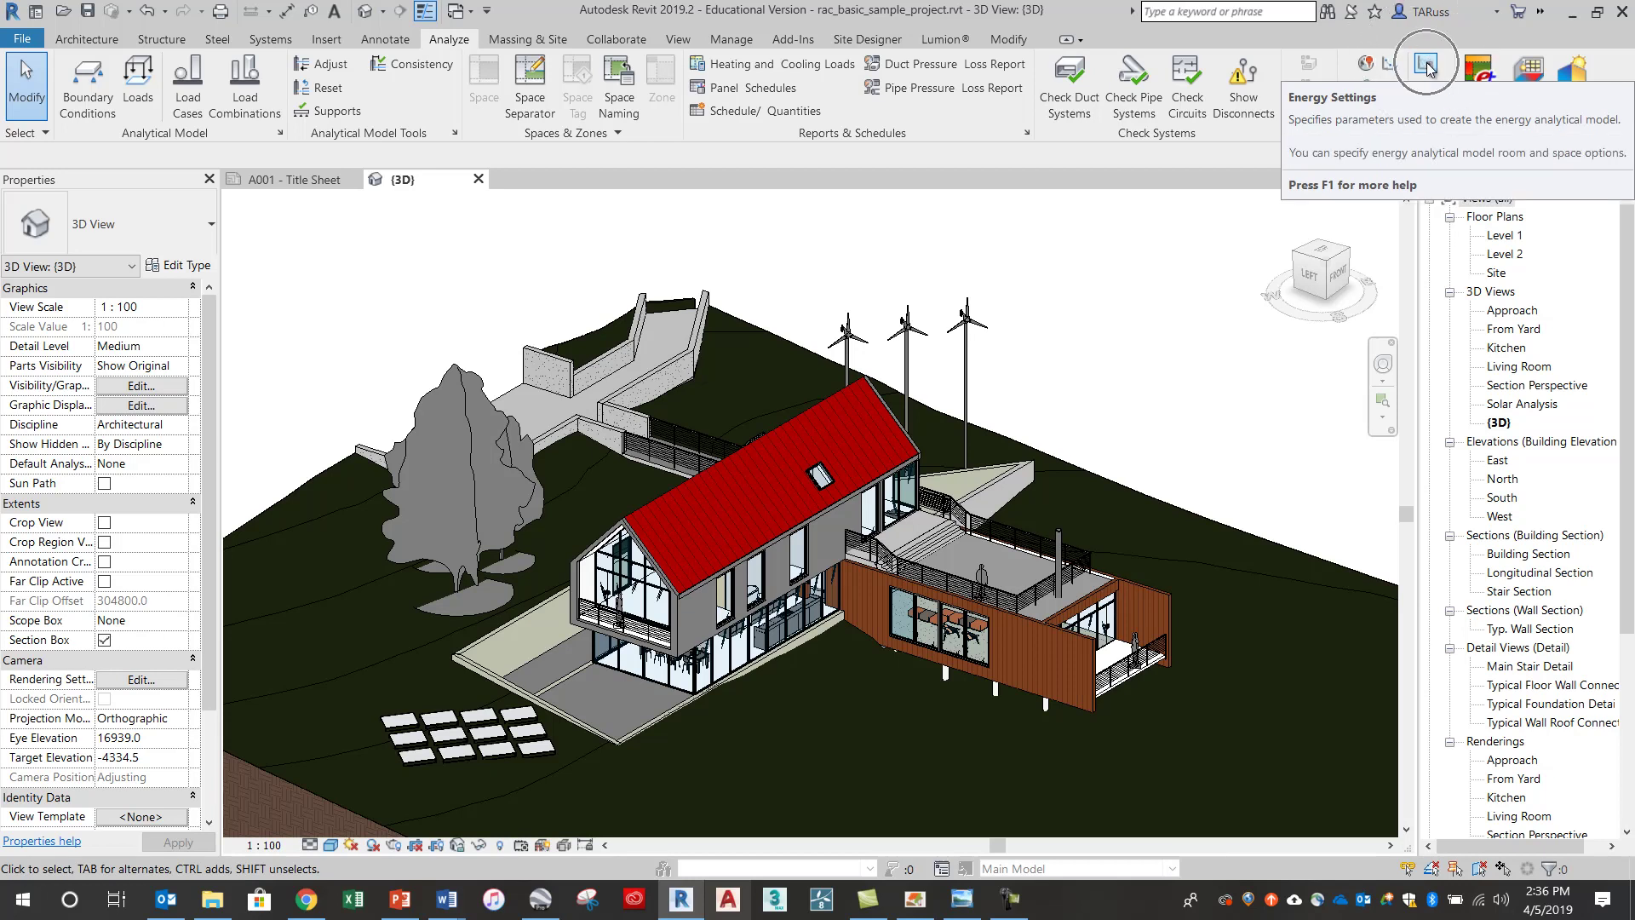
# Step: In Energy Settings, set the analytical Mode to Use Building Elements
pyautogui.click(1428, 68)
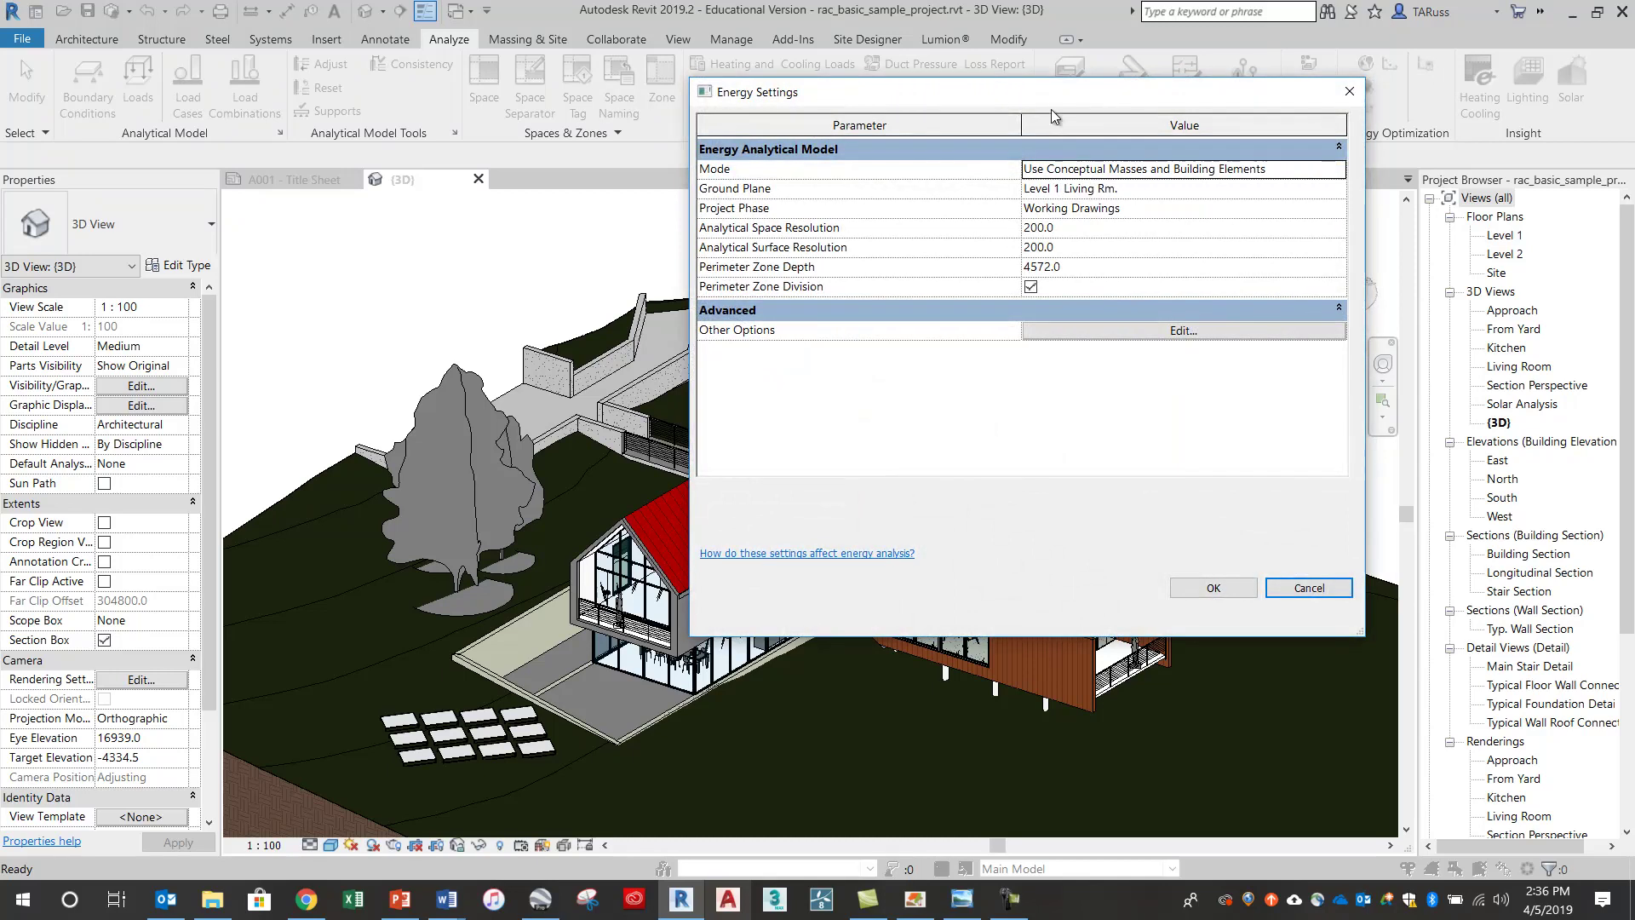
pyautogui.moveTo(1038, 96); pyautogui.dragTo(844, 95)
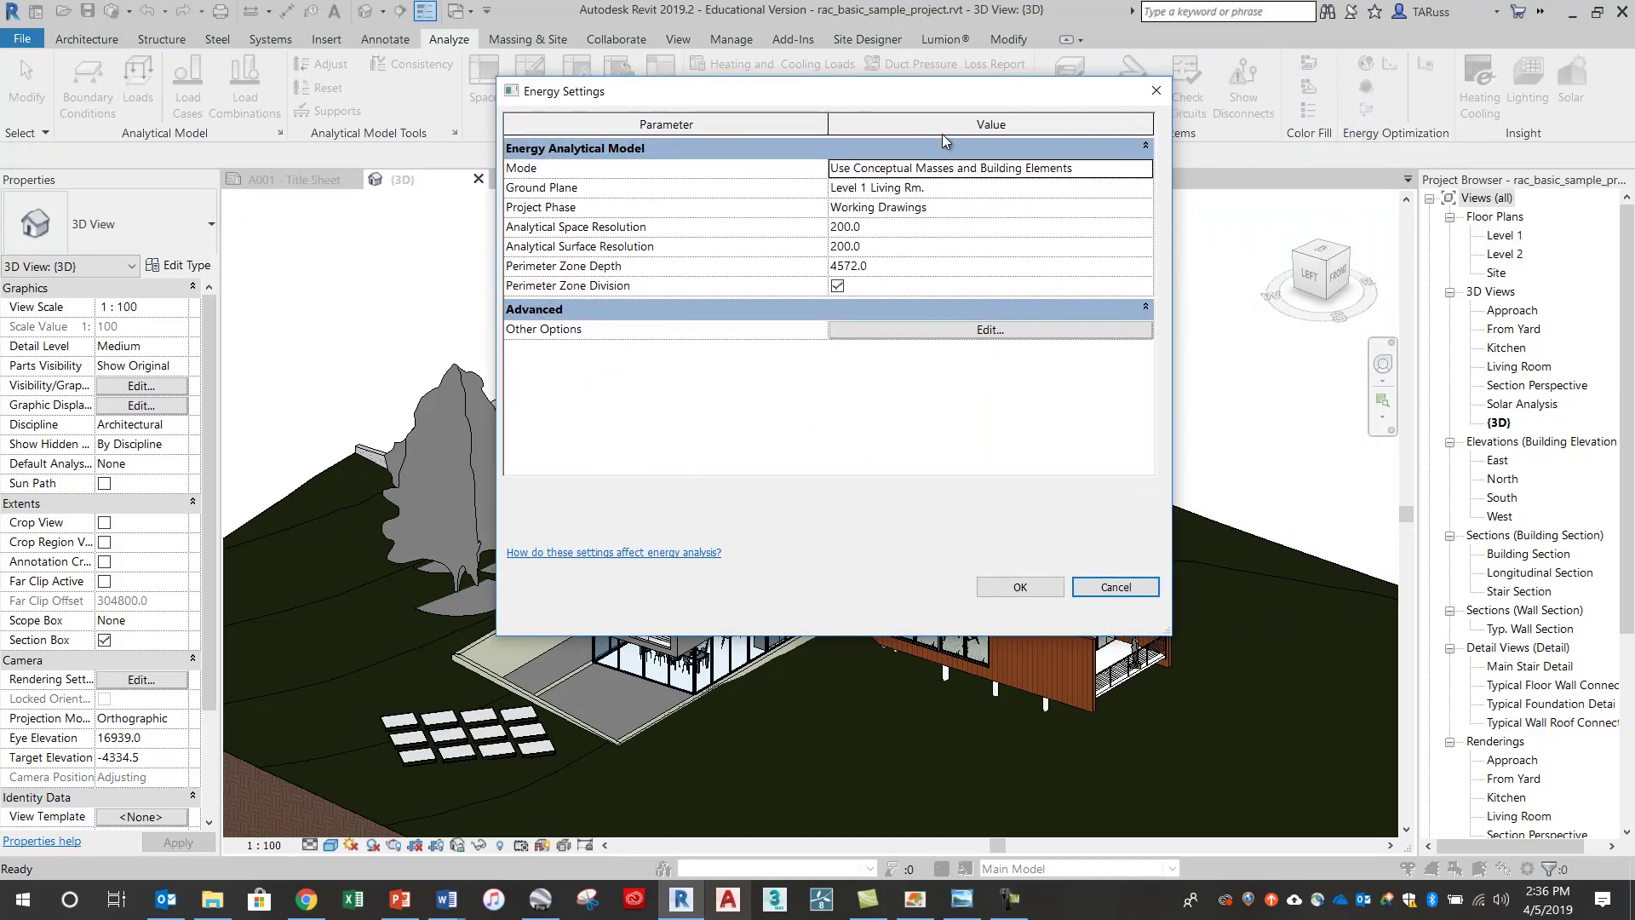
pyautogui.click(1145, 171)
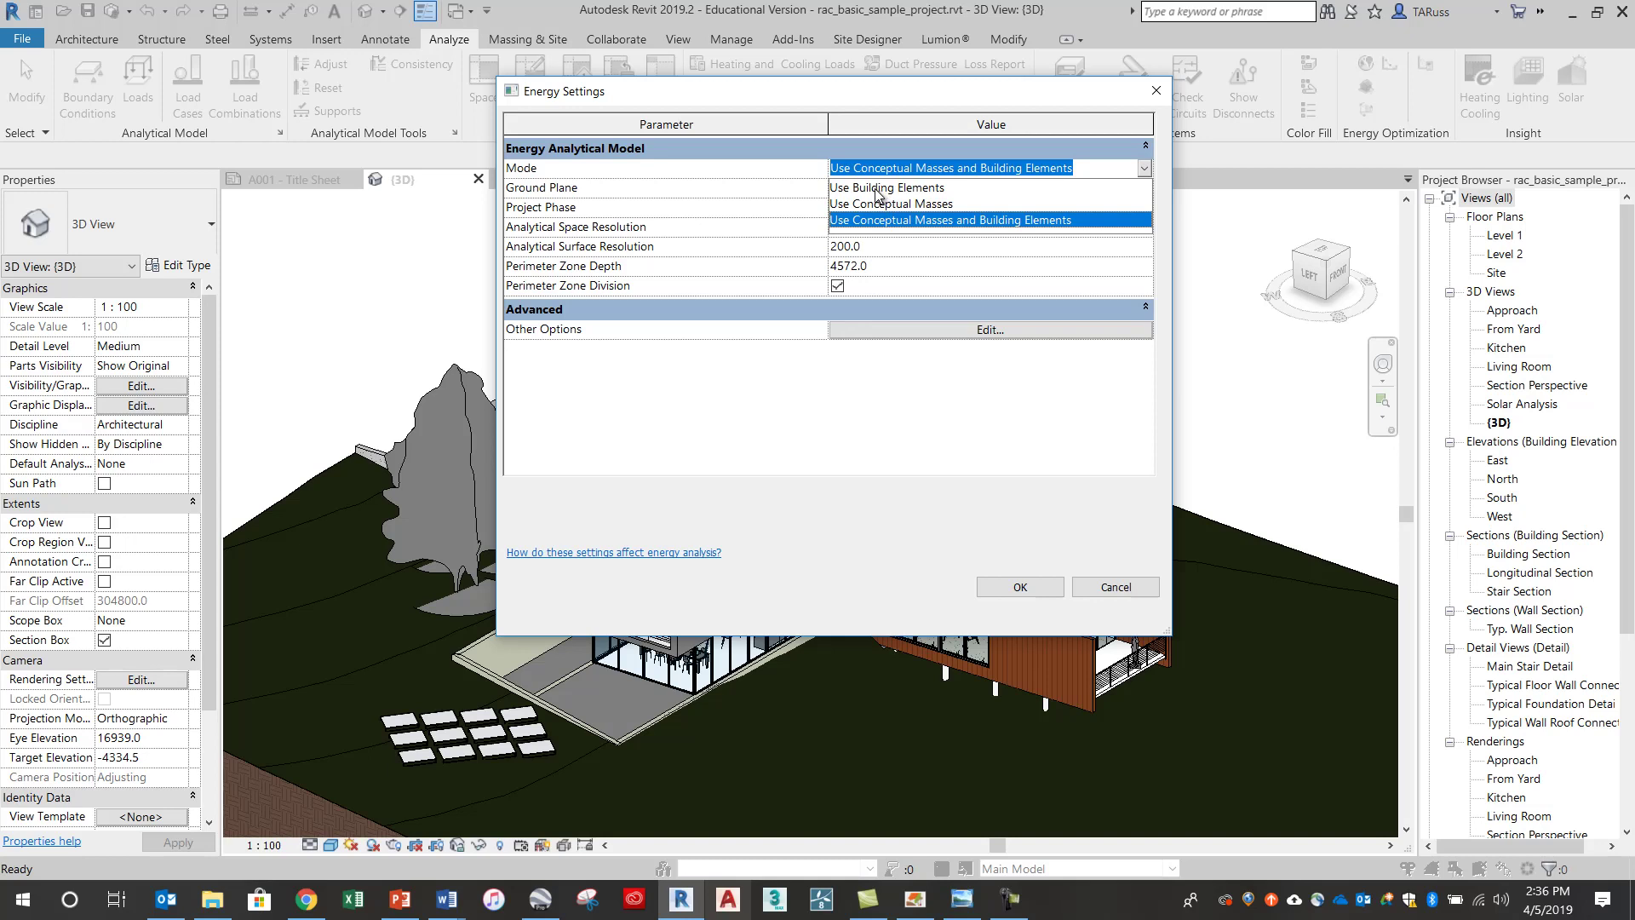
pyautogui.click(877, 188)
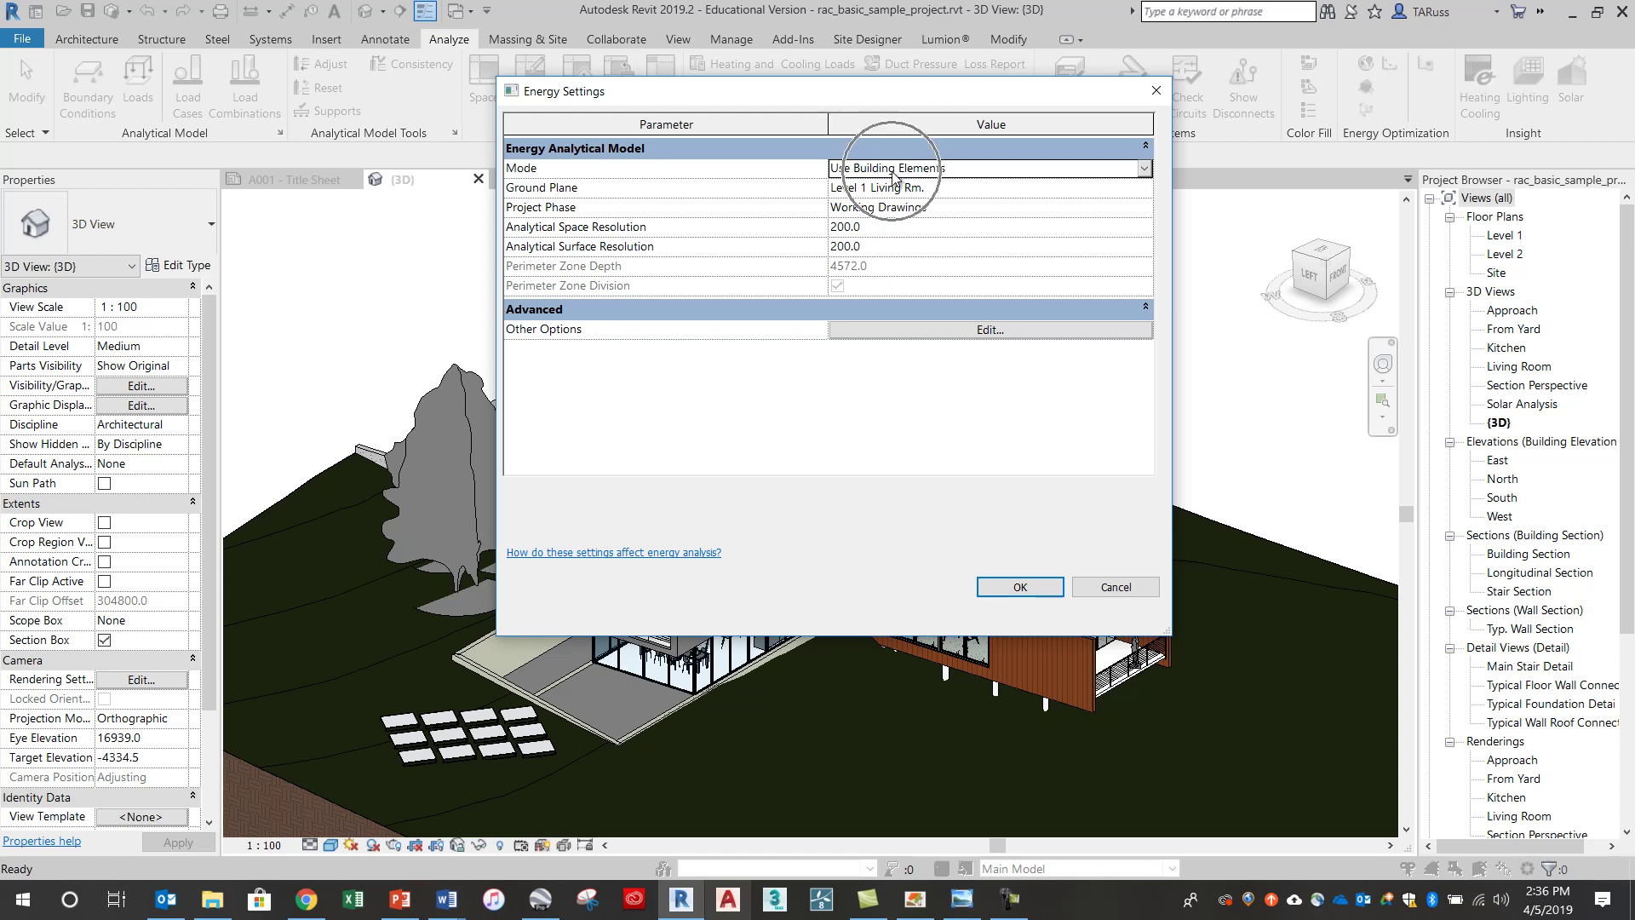
pyautogui.click(885, 336)
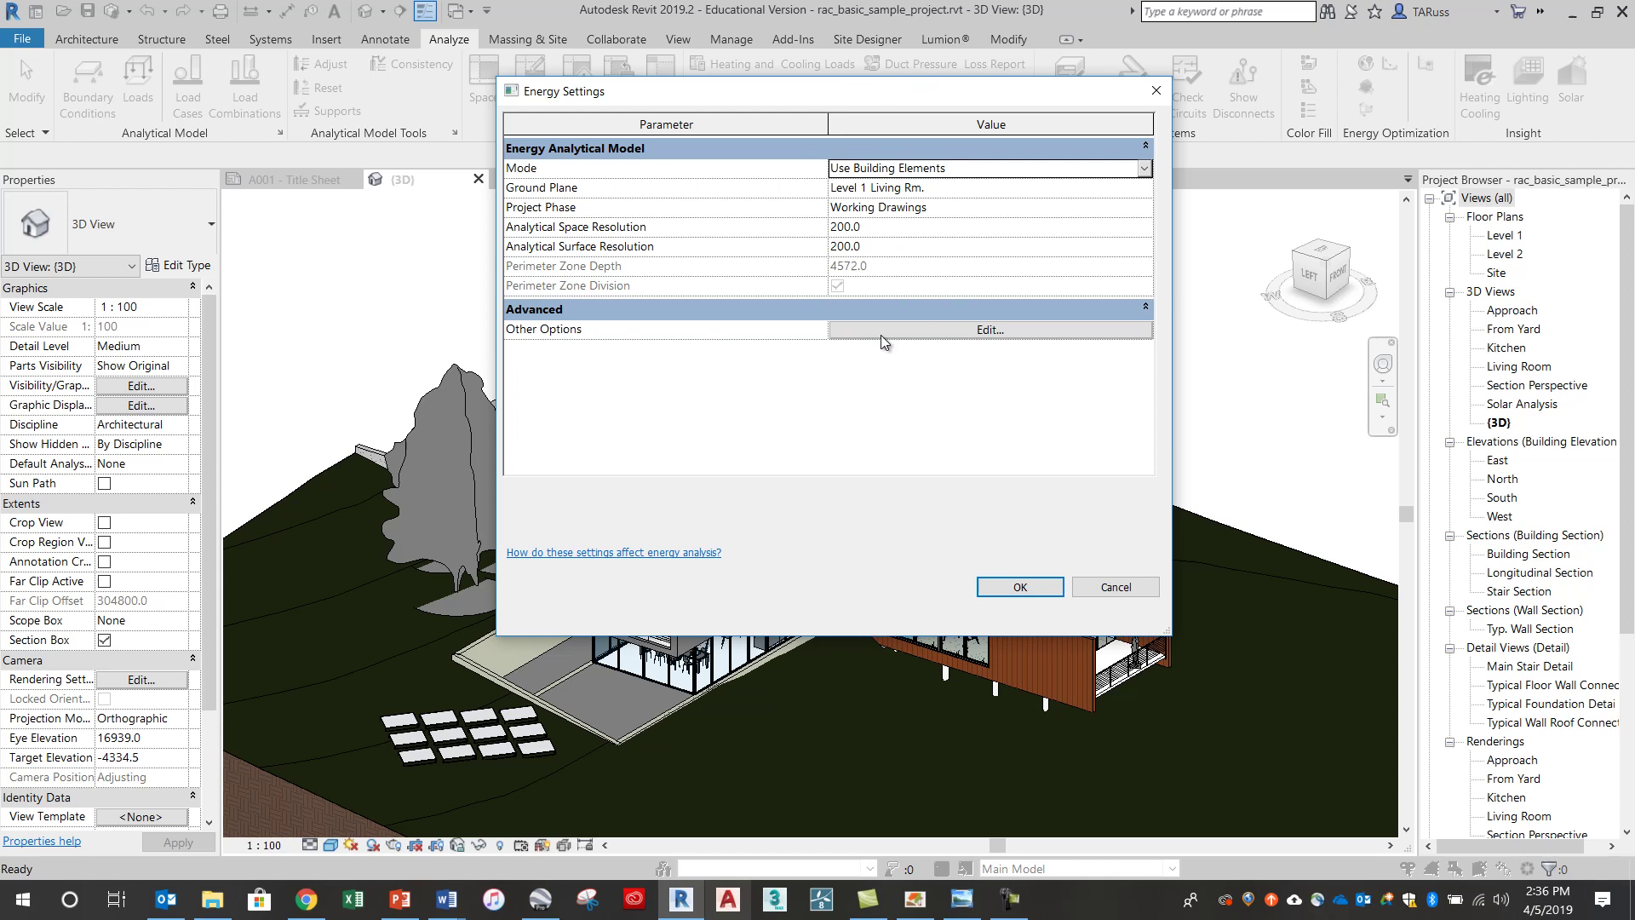
# Step: Confirm Building Type Single Family under Other Options and accept the energy settings
pyautogui.click(883, 335)
pyautogui.click(881, 337)
pyautogui.click(882, 337)
pyautogui.click(882, 337)
pyautogui.click(881, 337)
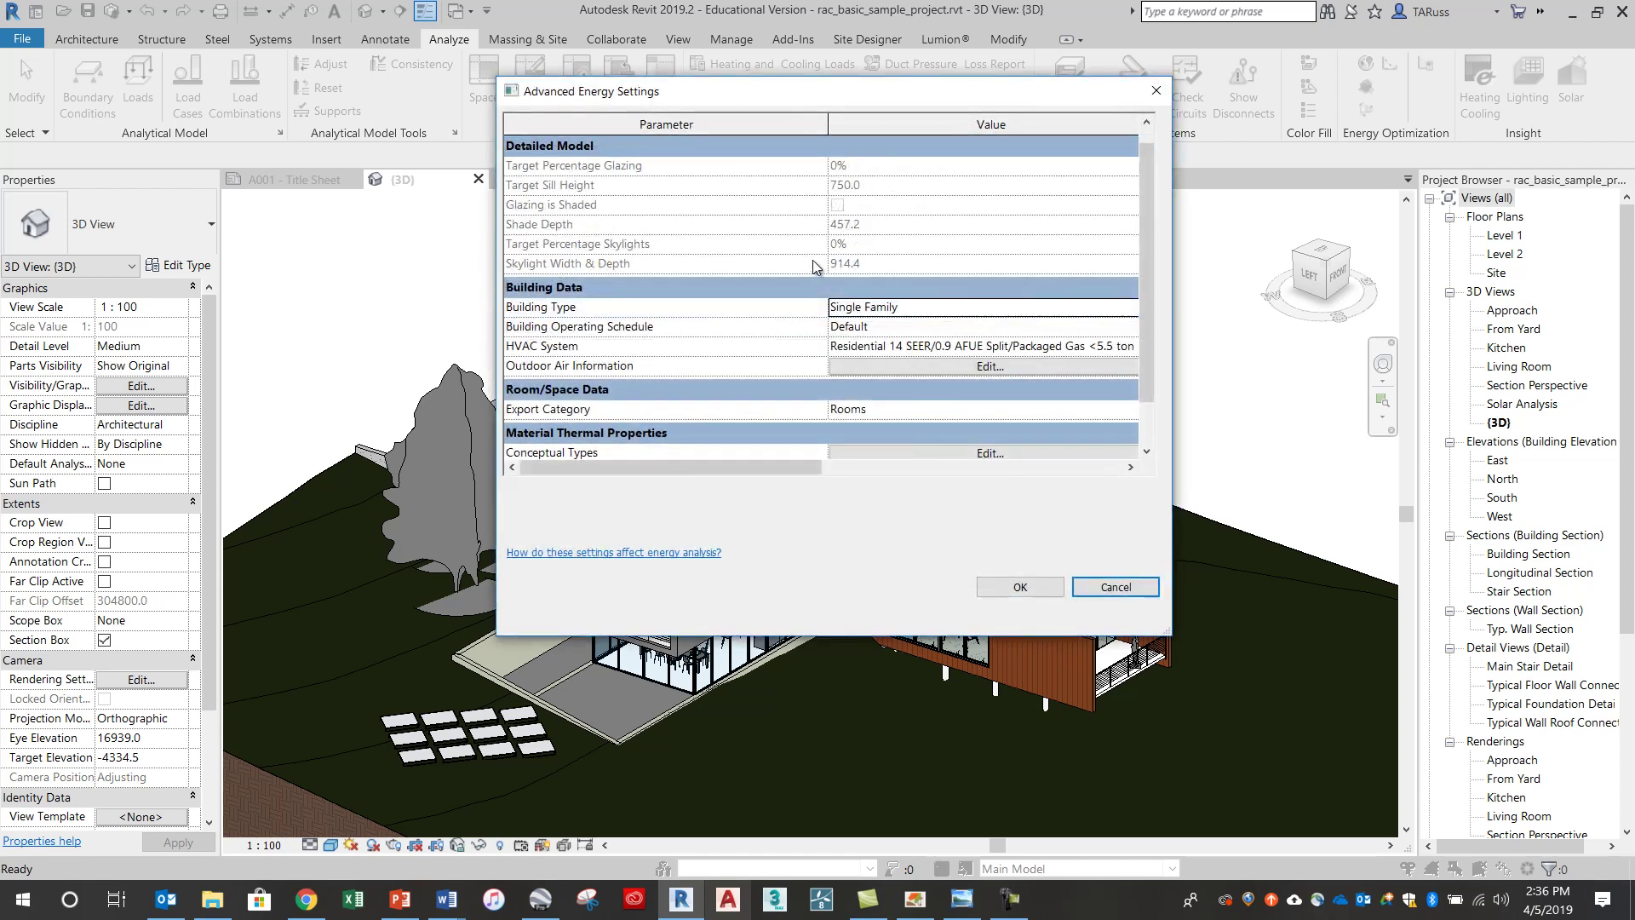
pyautogui.click(922, 309)
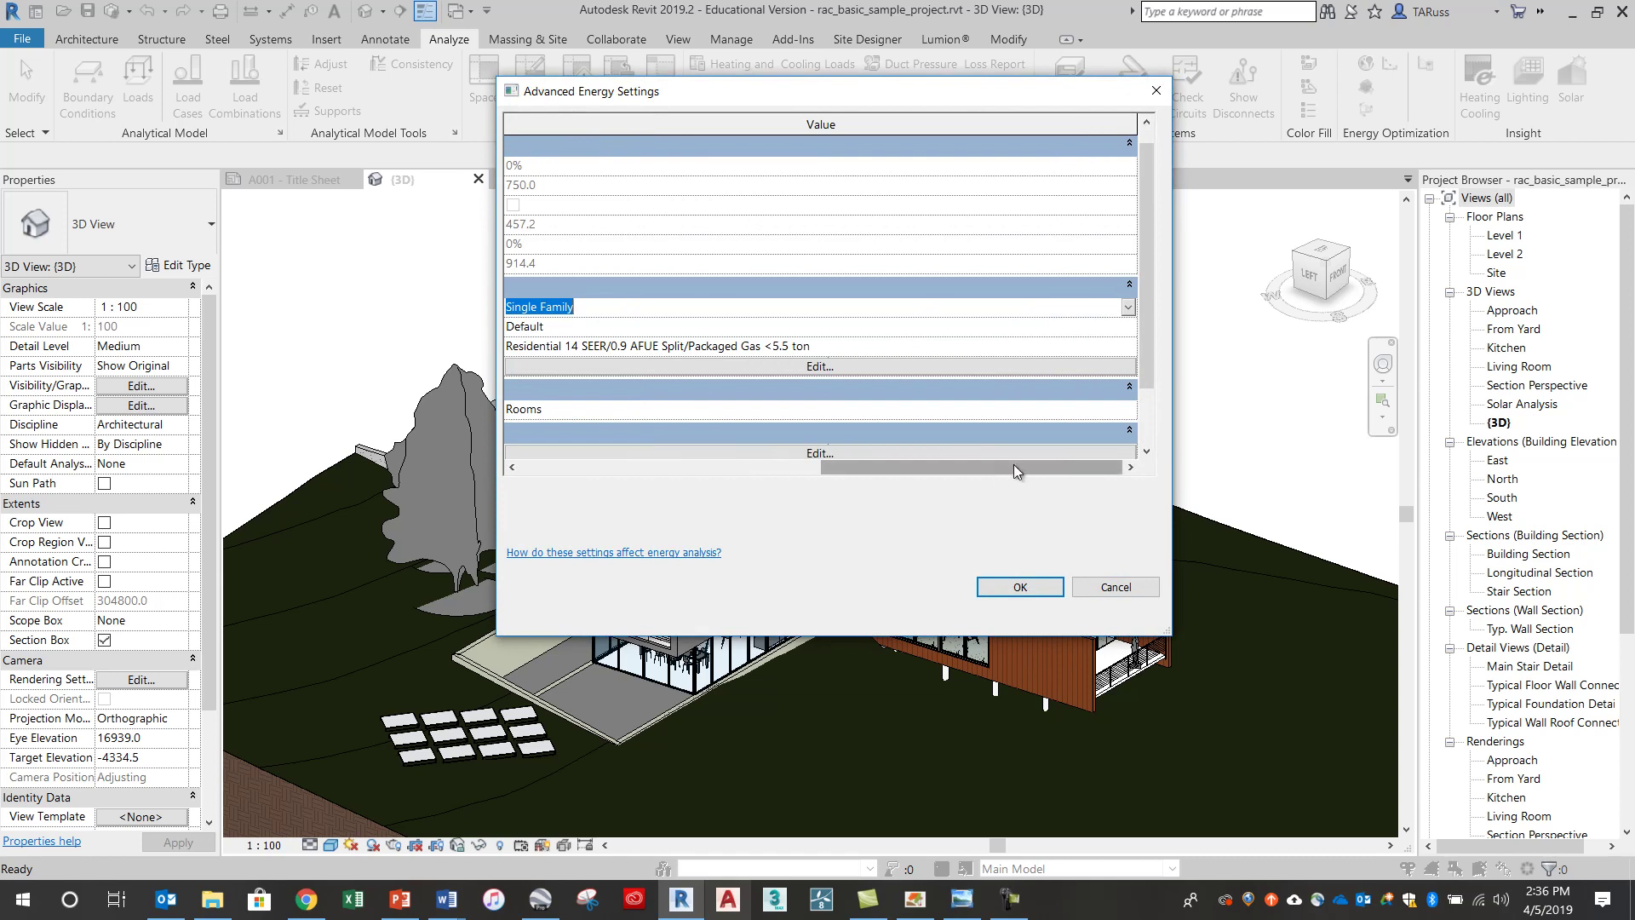
pyautogui.moveTo(1013, 467); pyautogui.dragTo(732, 476)
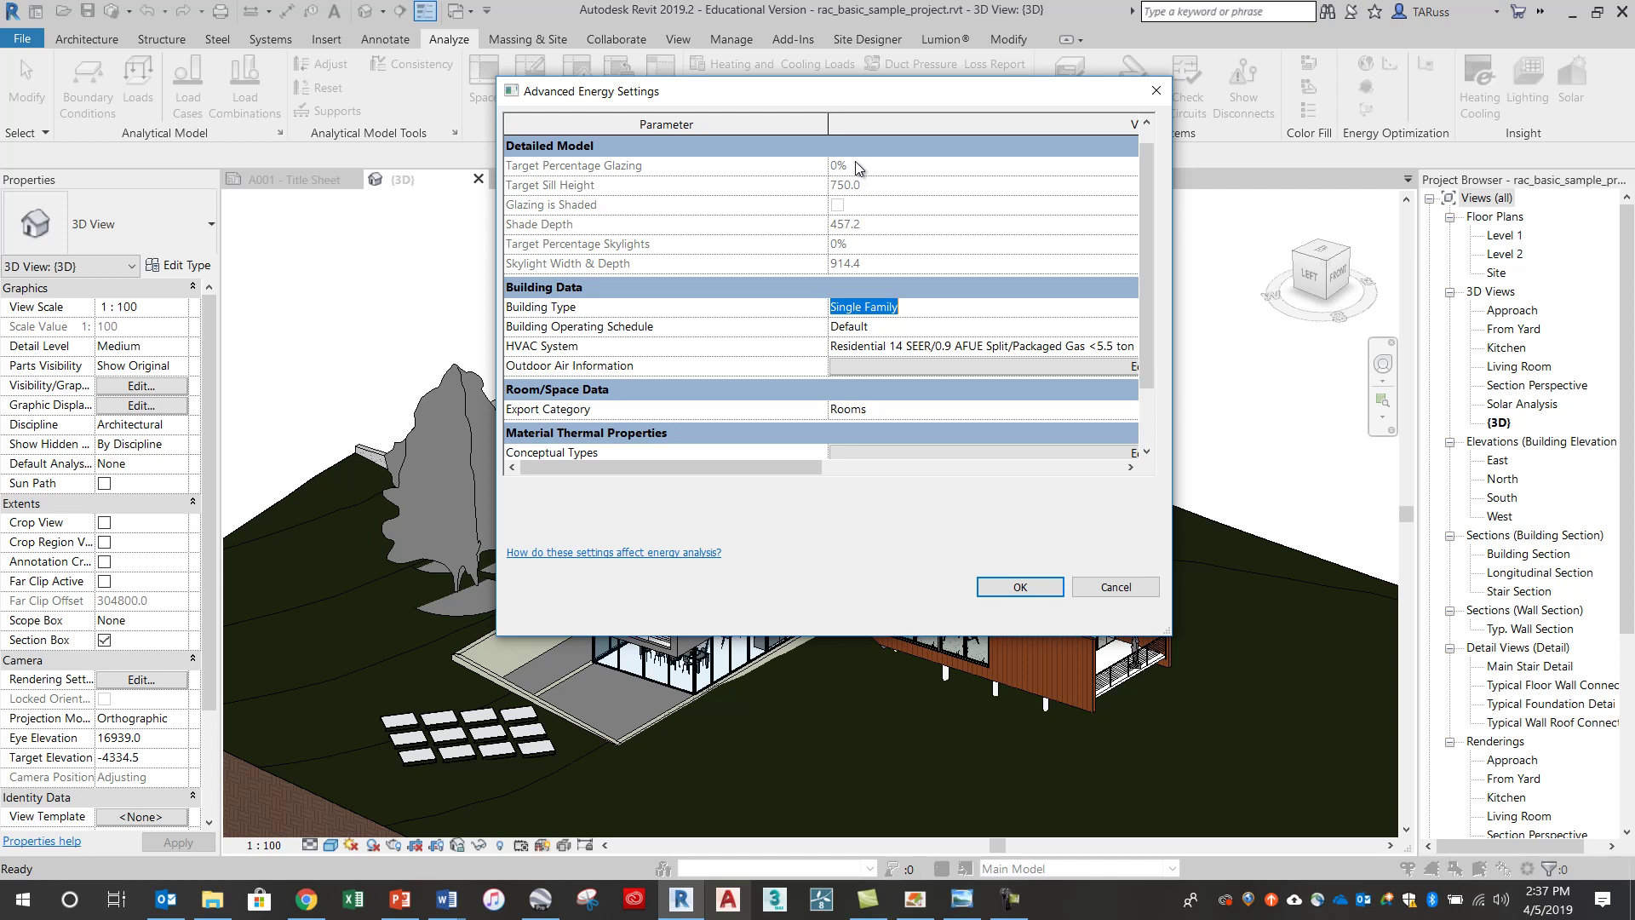
pyautogui.click(1039, 589)
pyautogui.click(1012, 586)
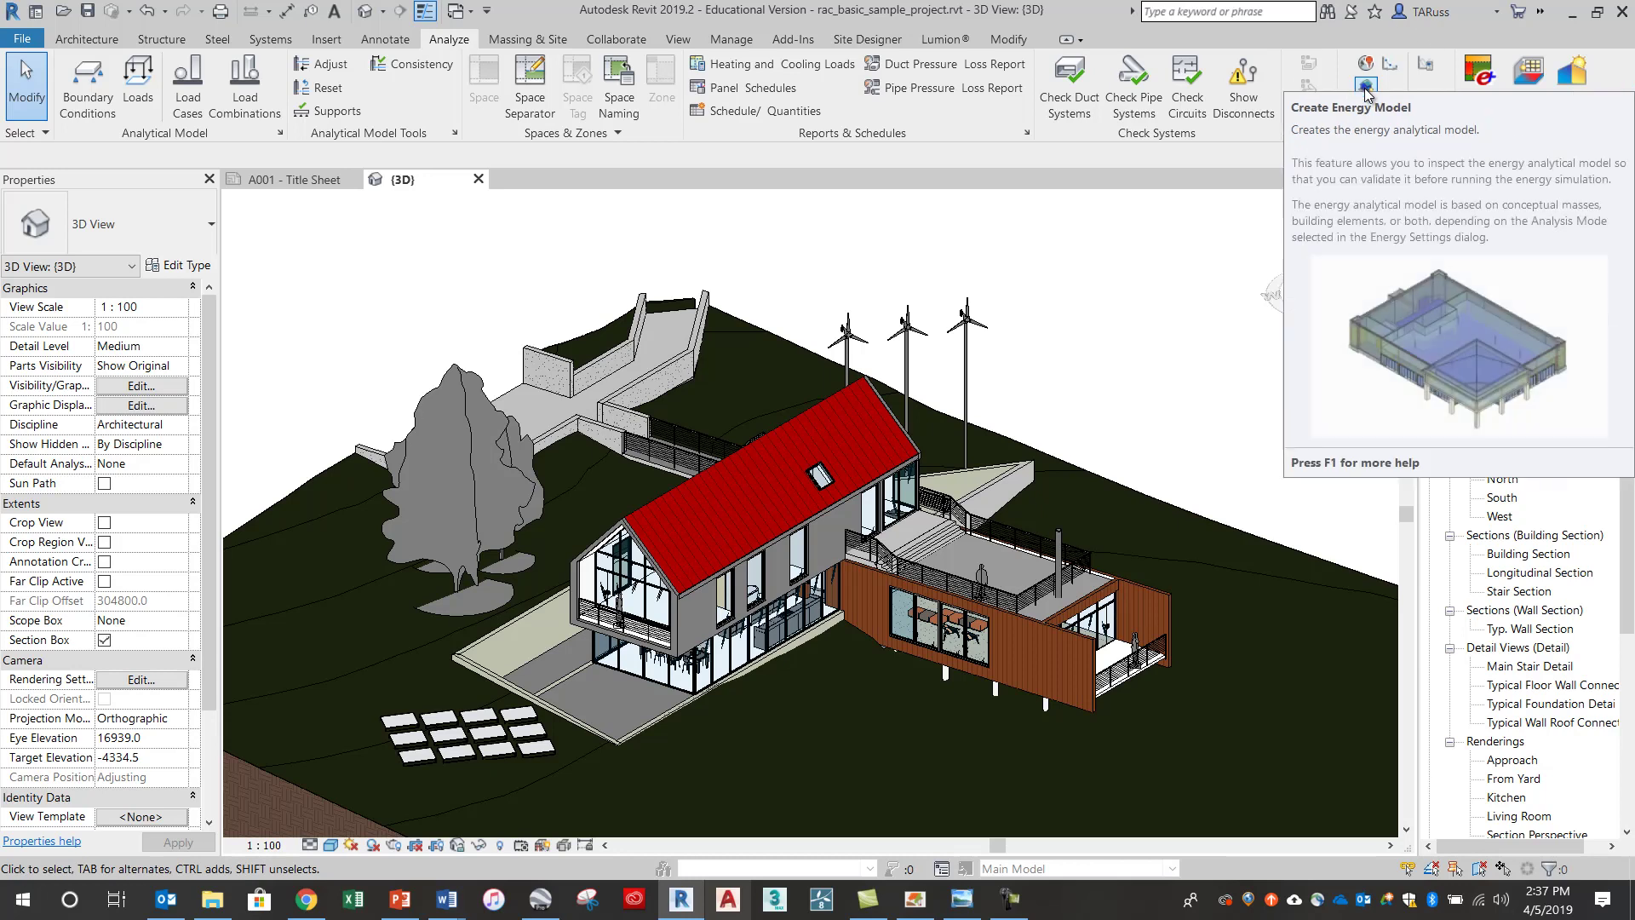
# Step: Create the Energy Analytical Model and zoom in on the 3D Energy Model view
pyautogui.click(1365, 90)
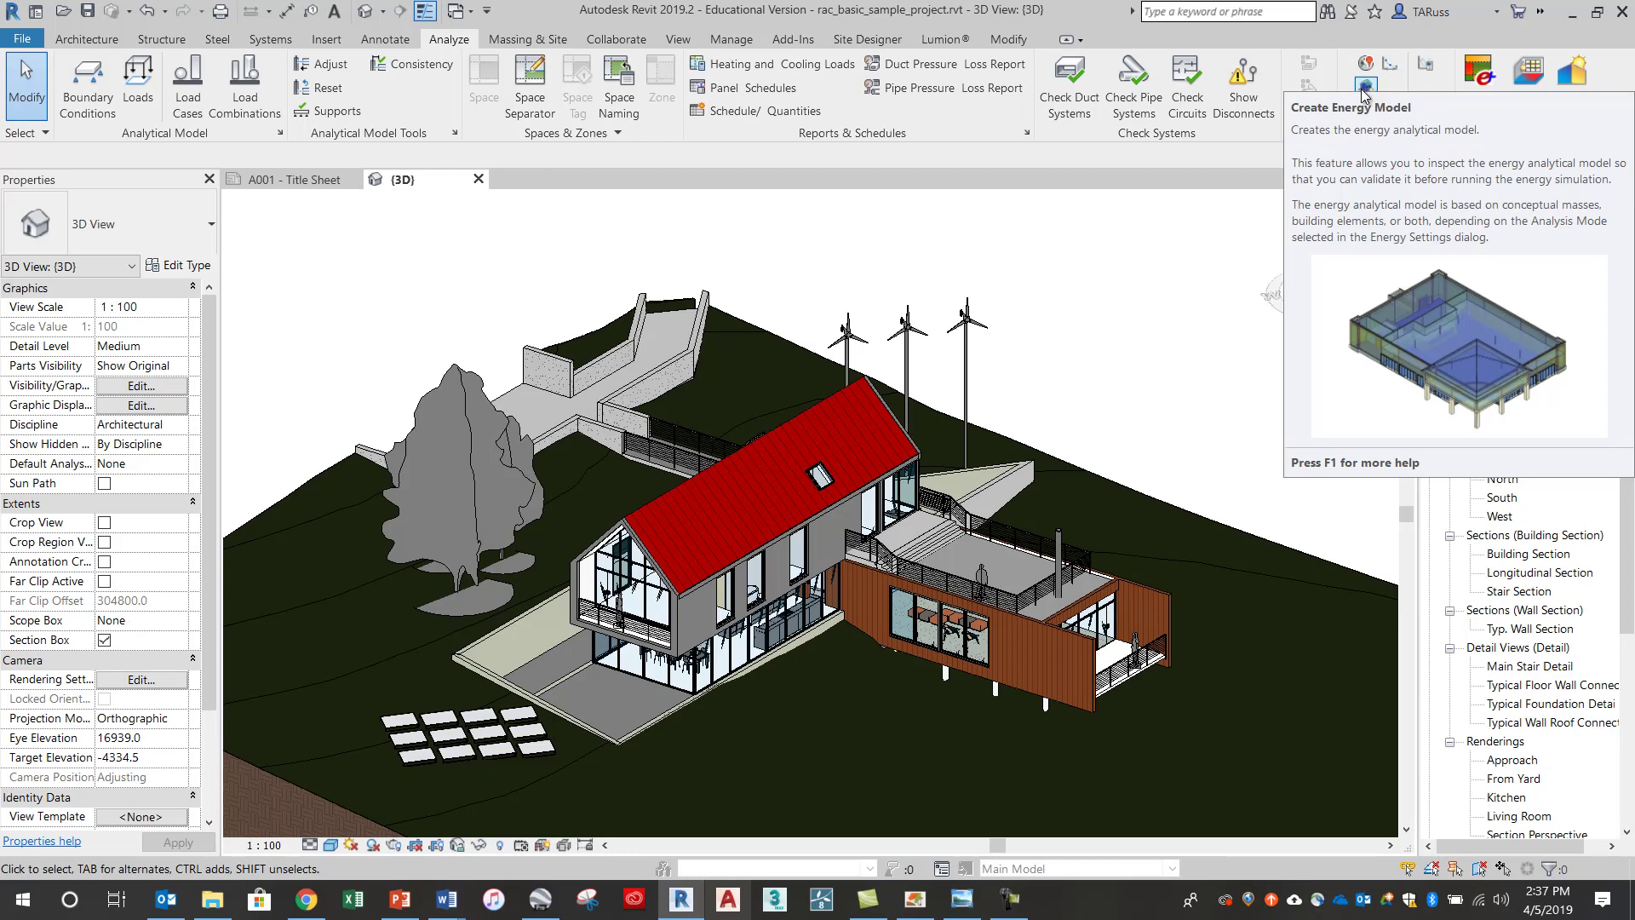
pyautogui.click(1365, 87)
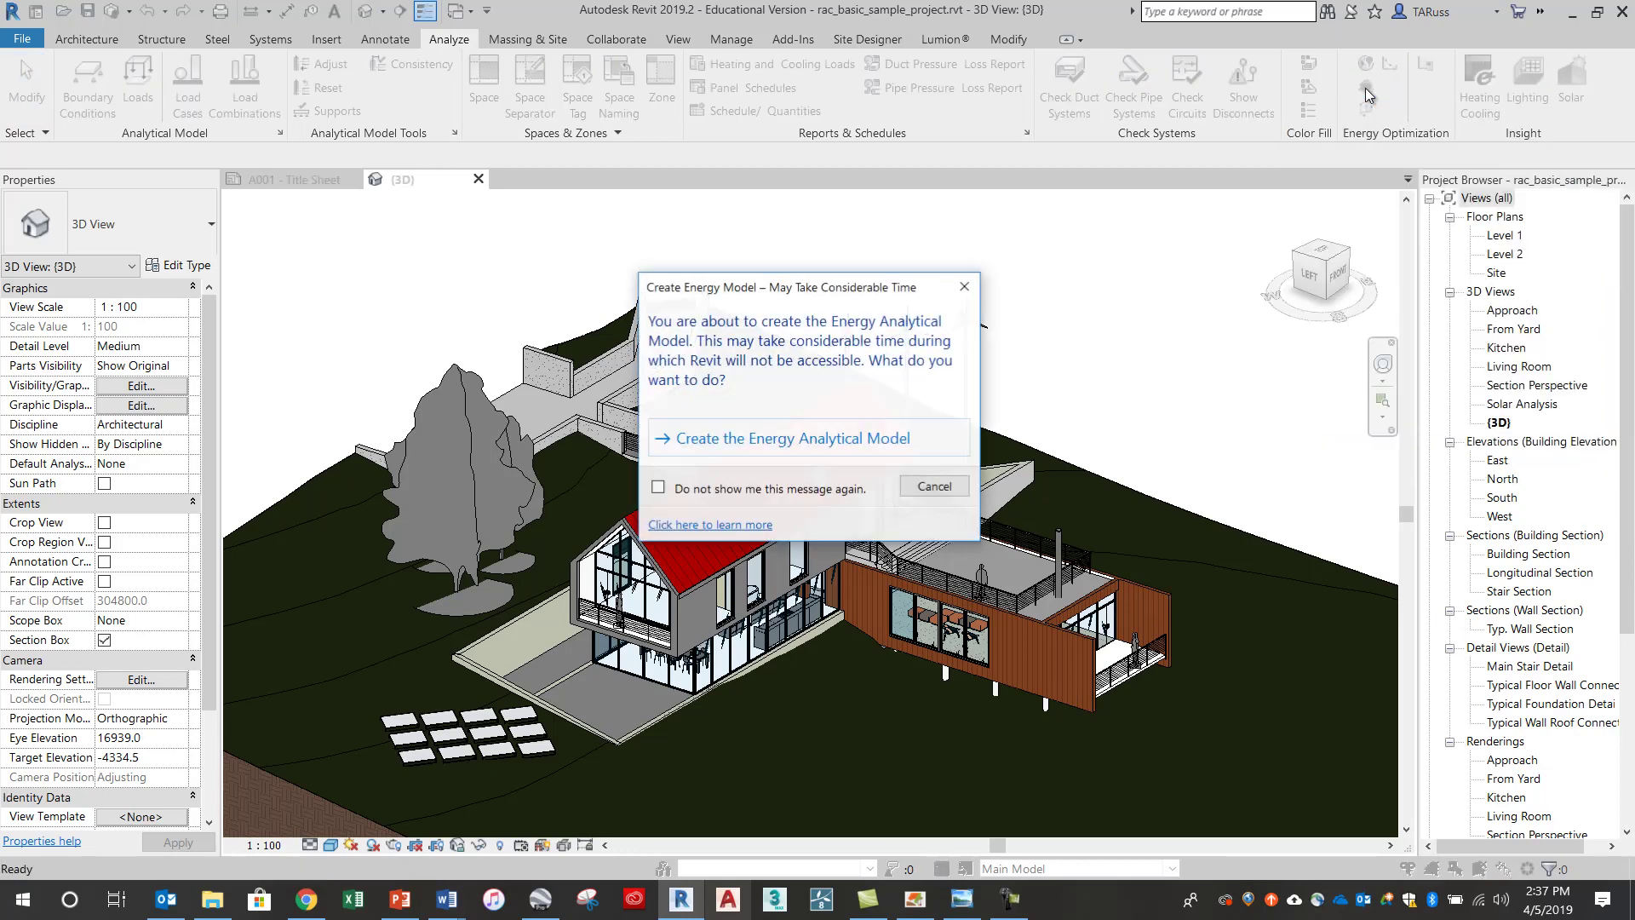
pyautogui.click(728, 439)
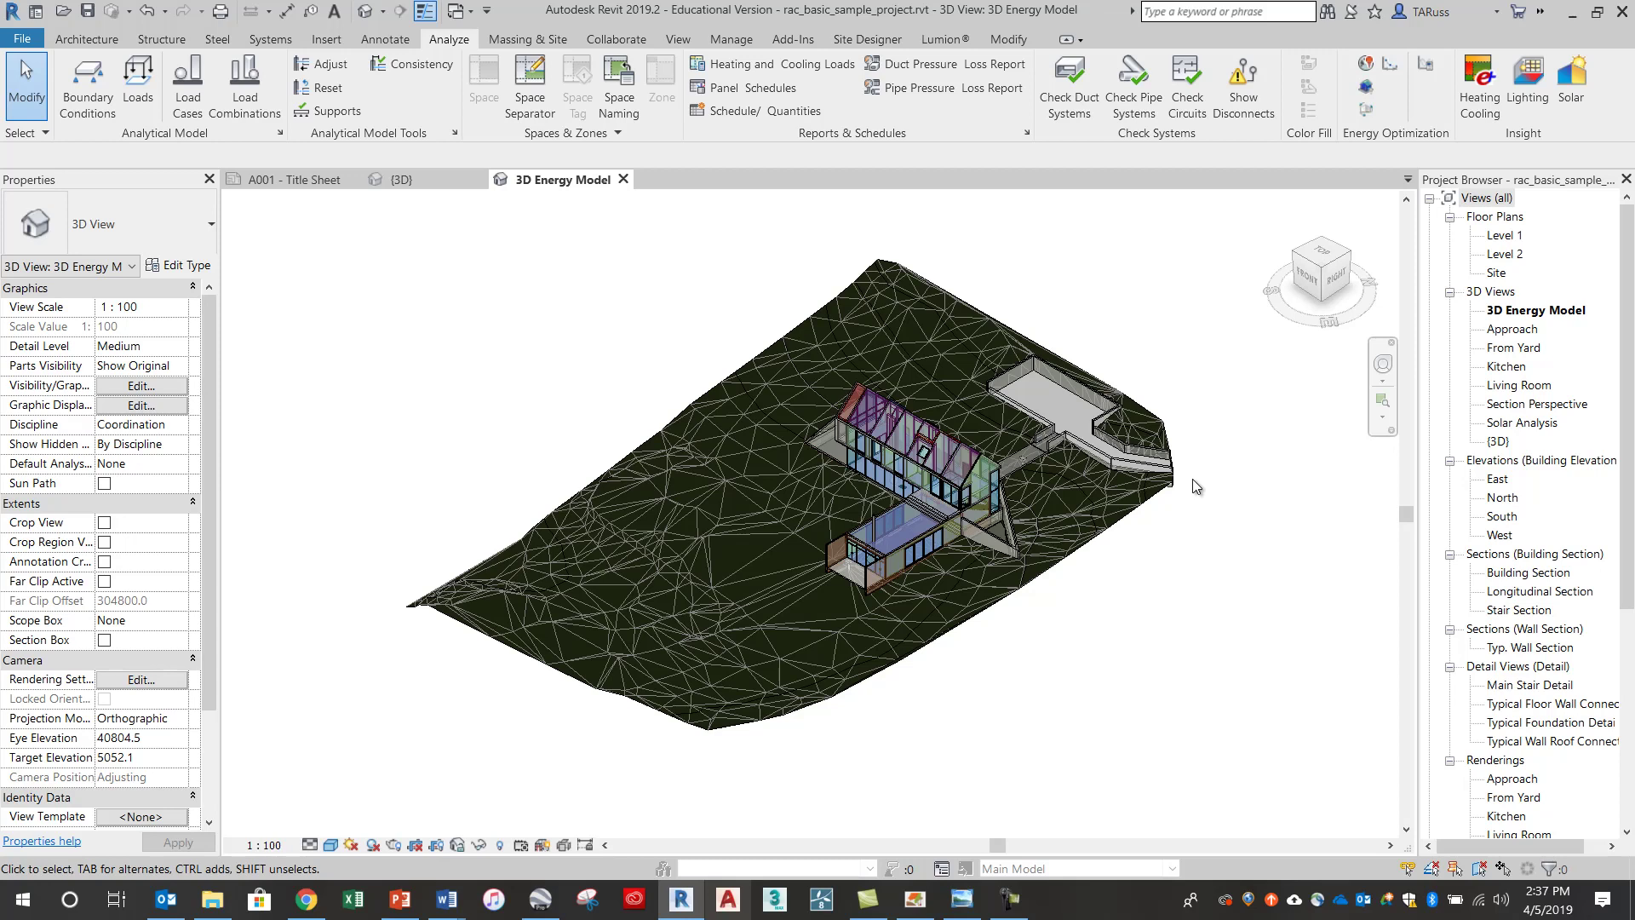
pyautogui.scroll(3, 977, 490)
pyautogui.scroll(2, 977, 490)
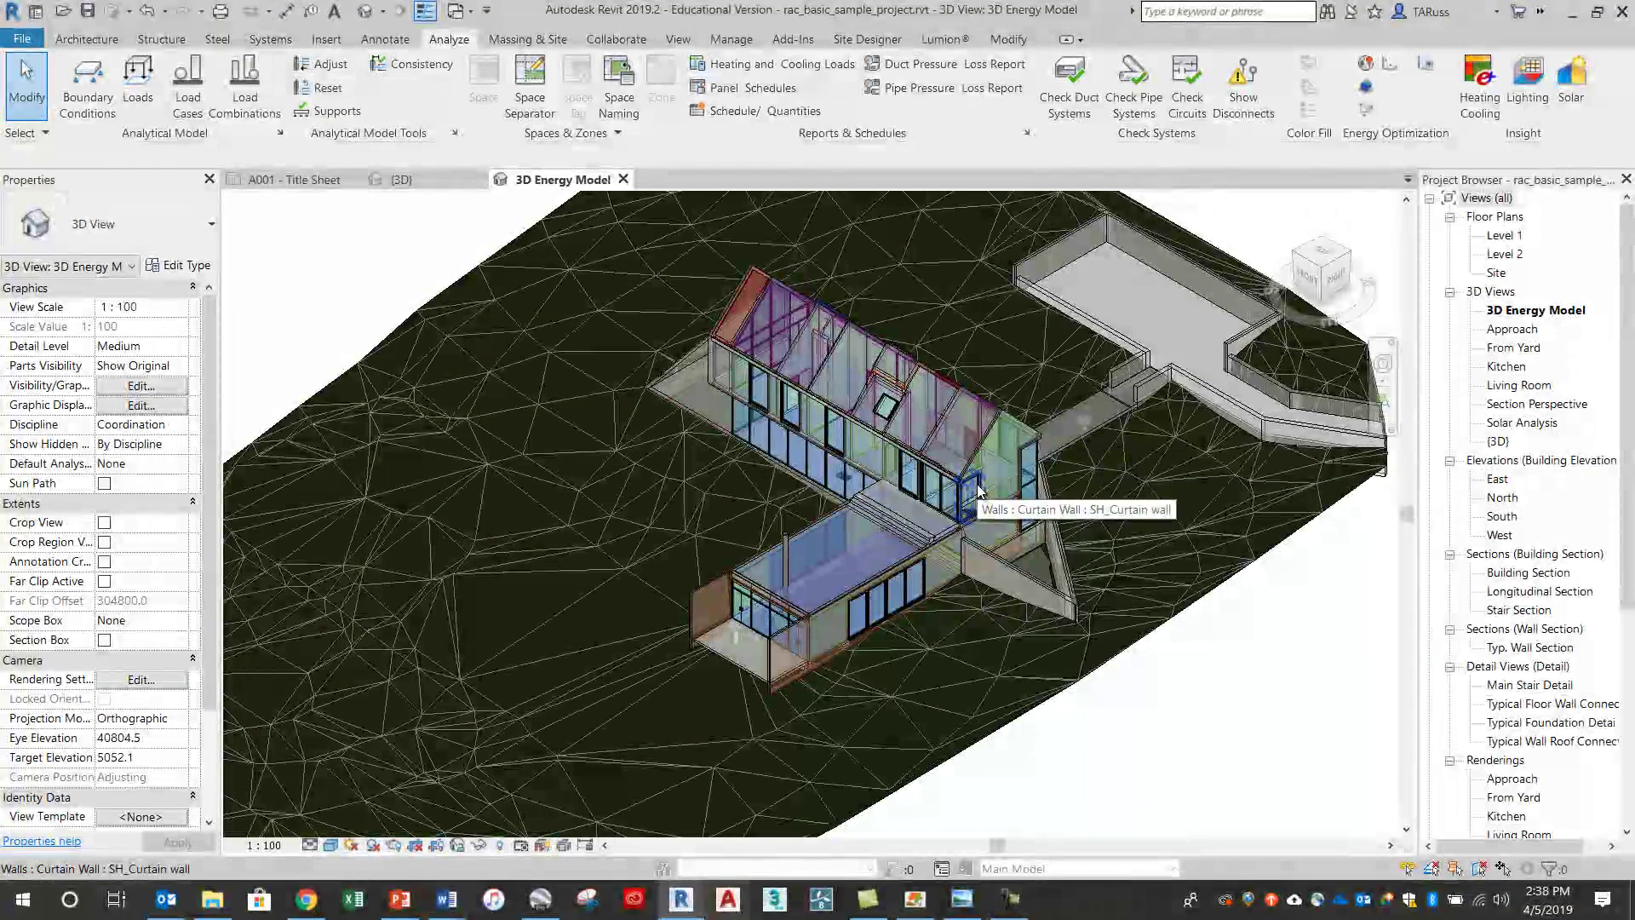
# Step: Start Generate, reuse the existing energy analytical model, and dismiss the completion notice
pyautogui.click(1367, 111)
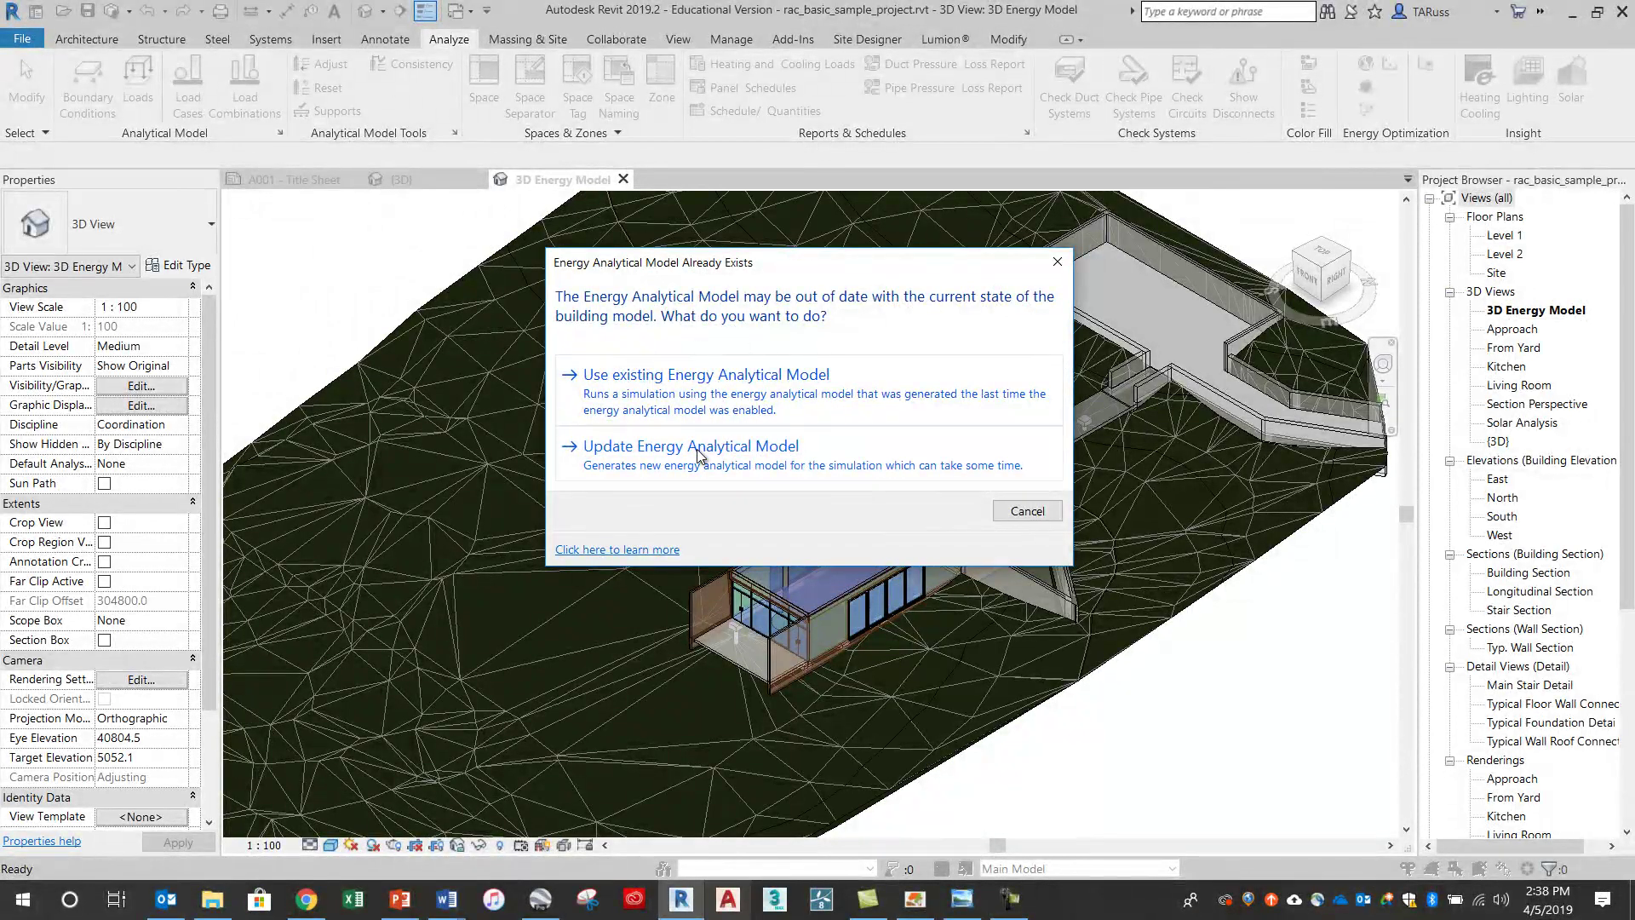
pyautogui.click(626, 378)
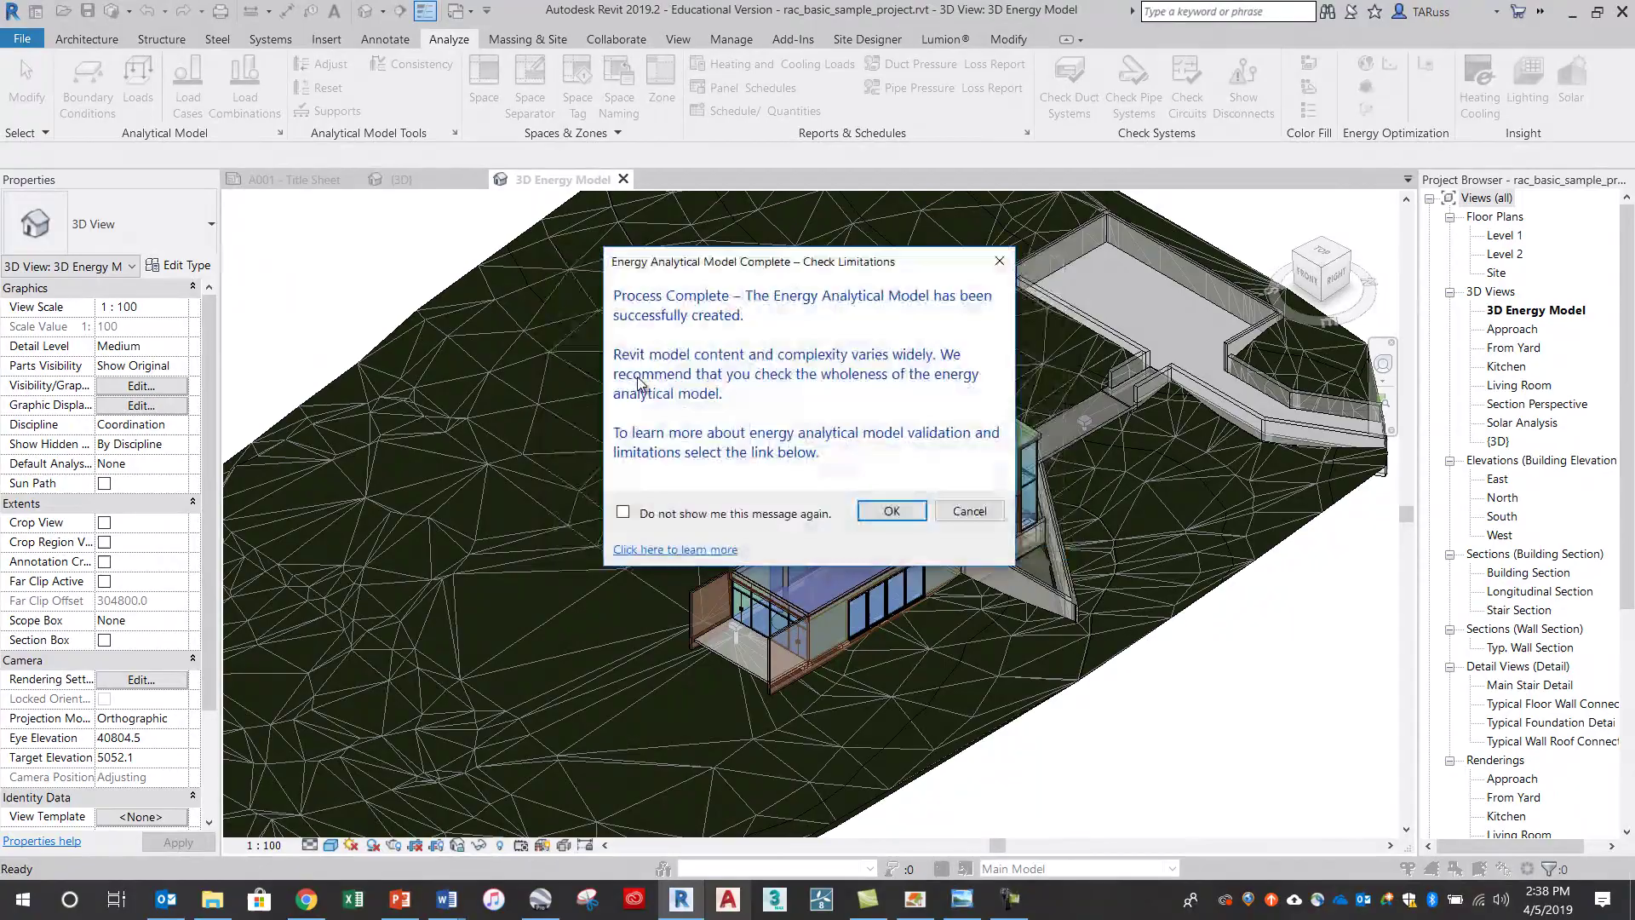
pyautogui.click(892, 514)
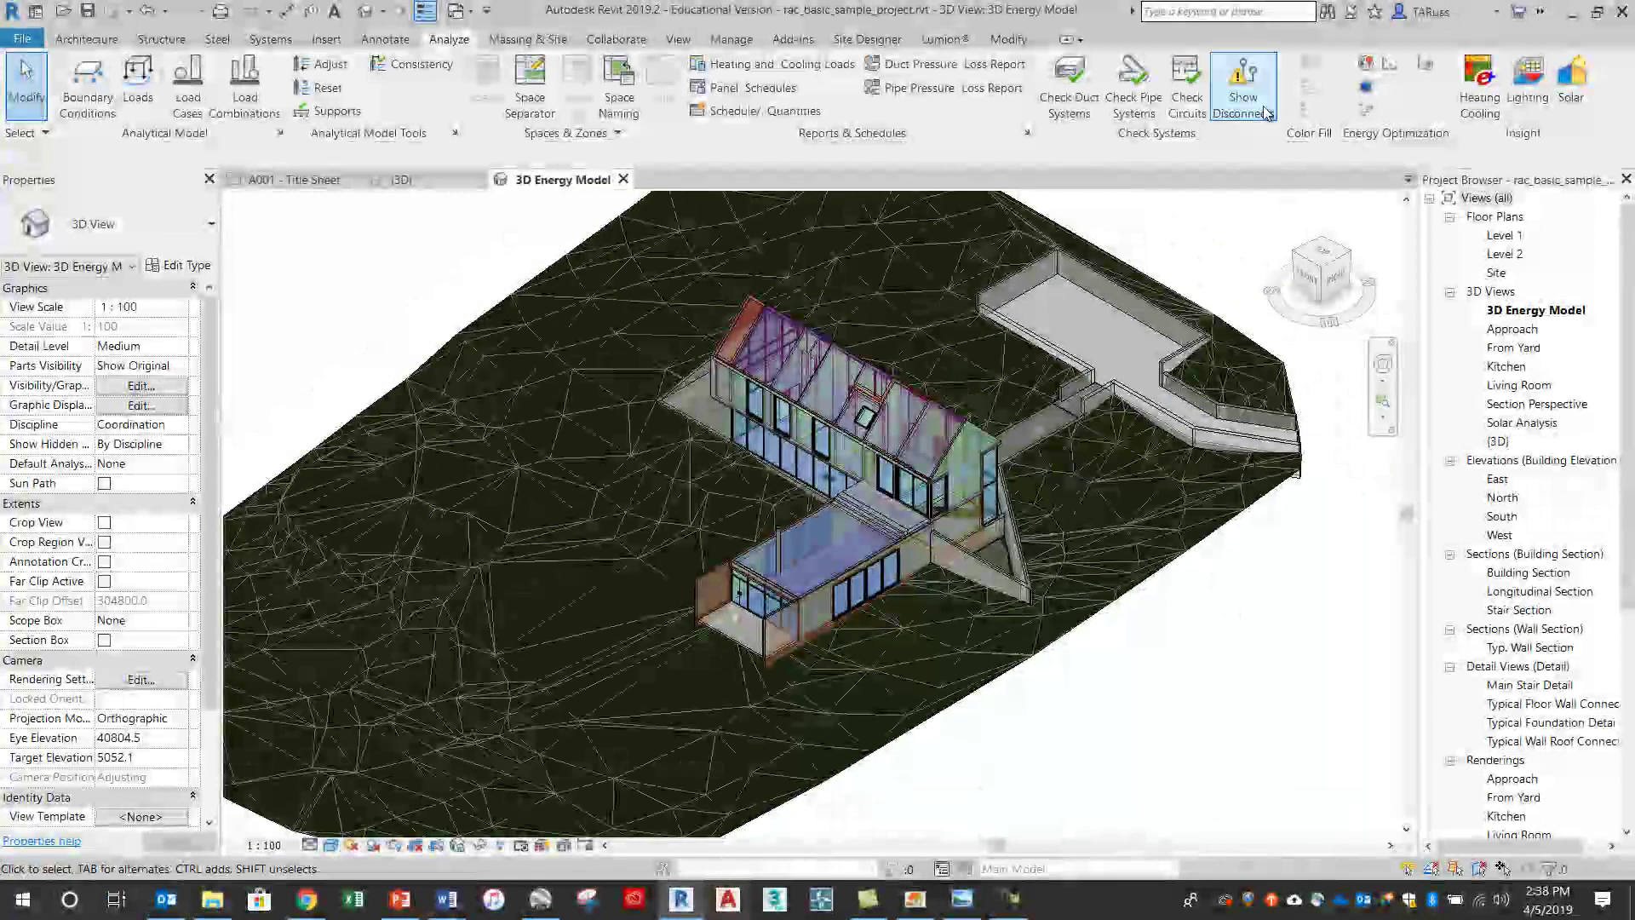
# Step: Send the energy model to Autodesk Insight via Optimize in the Energy Optimization panel
pyautogui.click(1392, 71)
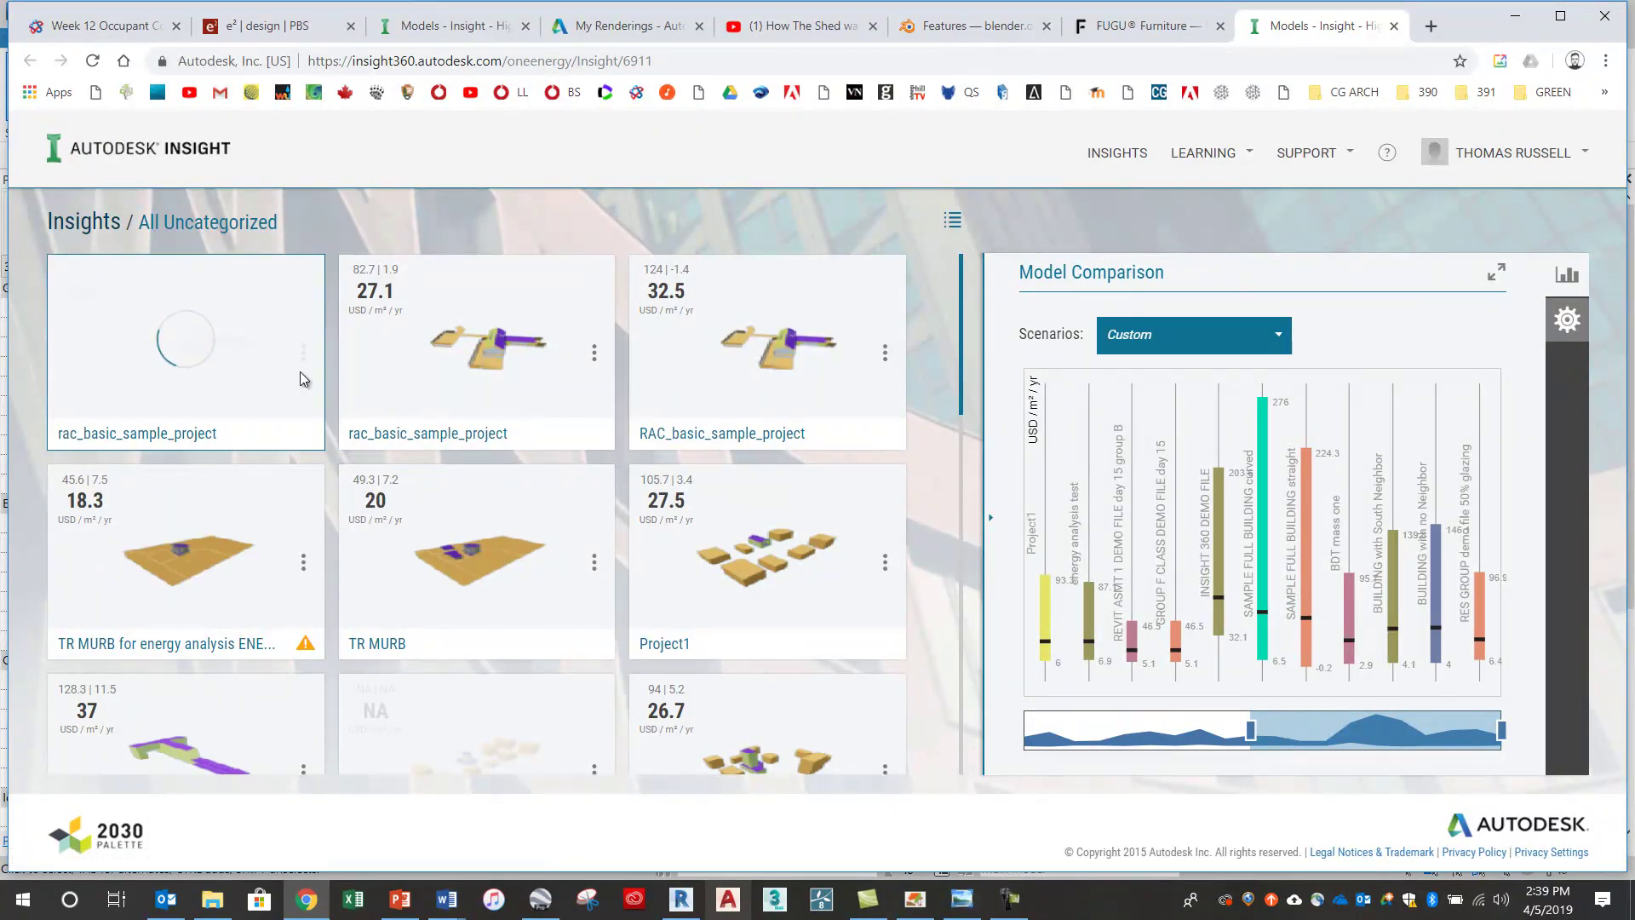
# Step: Open the rac_basic_sample_project tile rated 27.1 USD/m²/yr in the Insight list
pyautogui.click(439, 378)
pyautogui.click(432, 376)
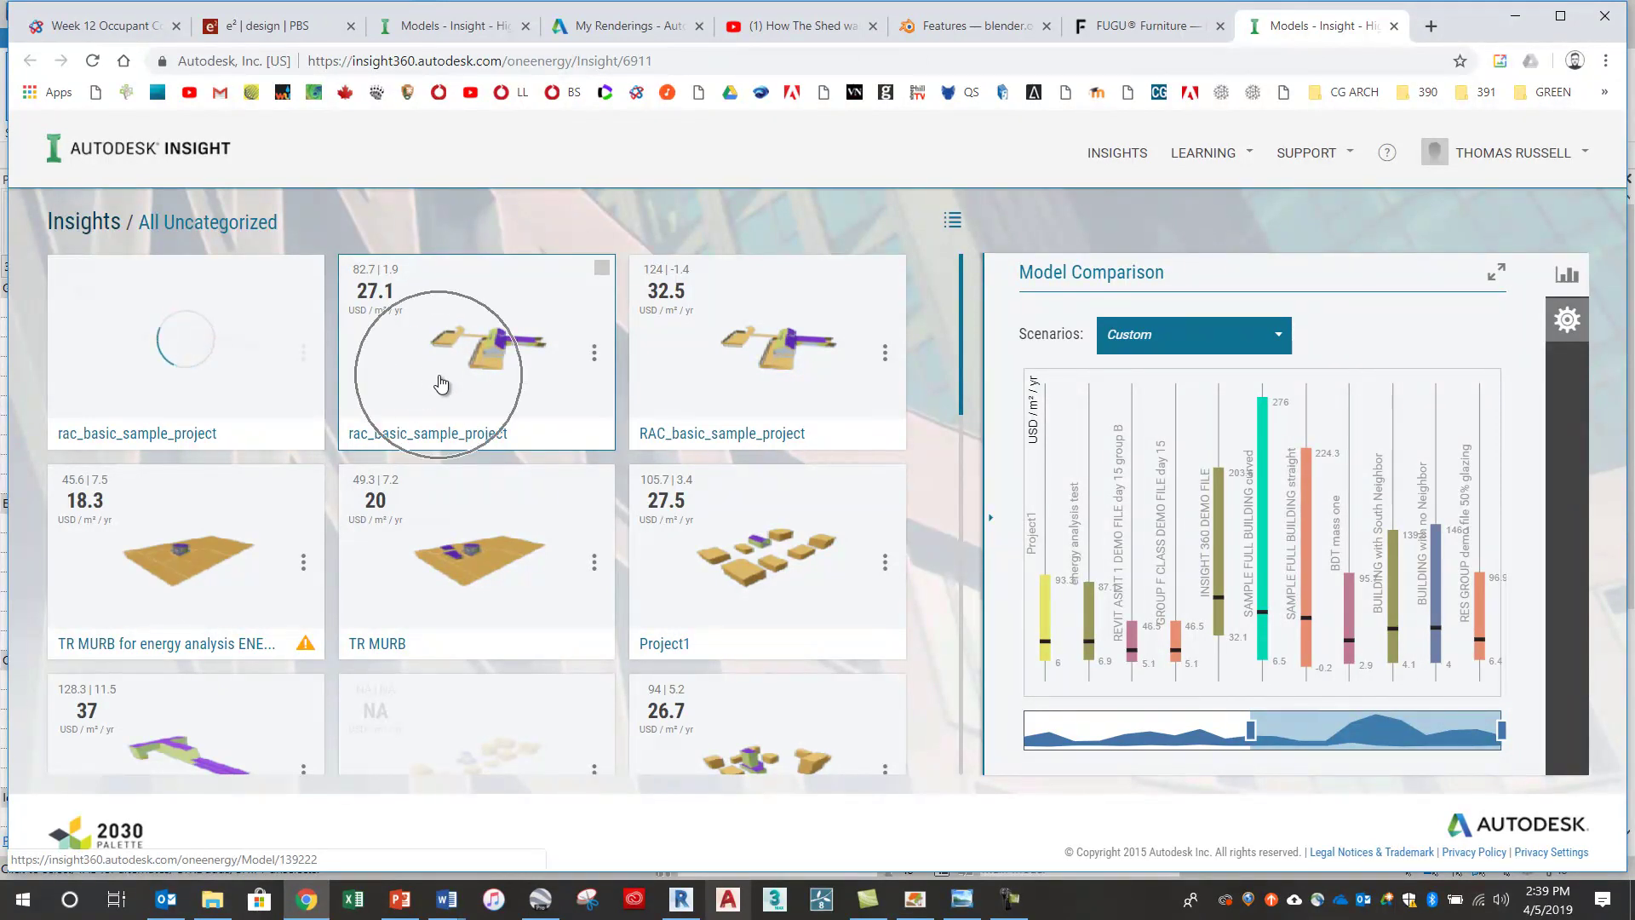
pyautogui.click(425, 373)
pyautogui.click(424, 373)
pyautogui.click(425, 368)
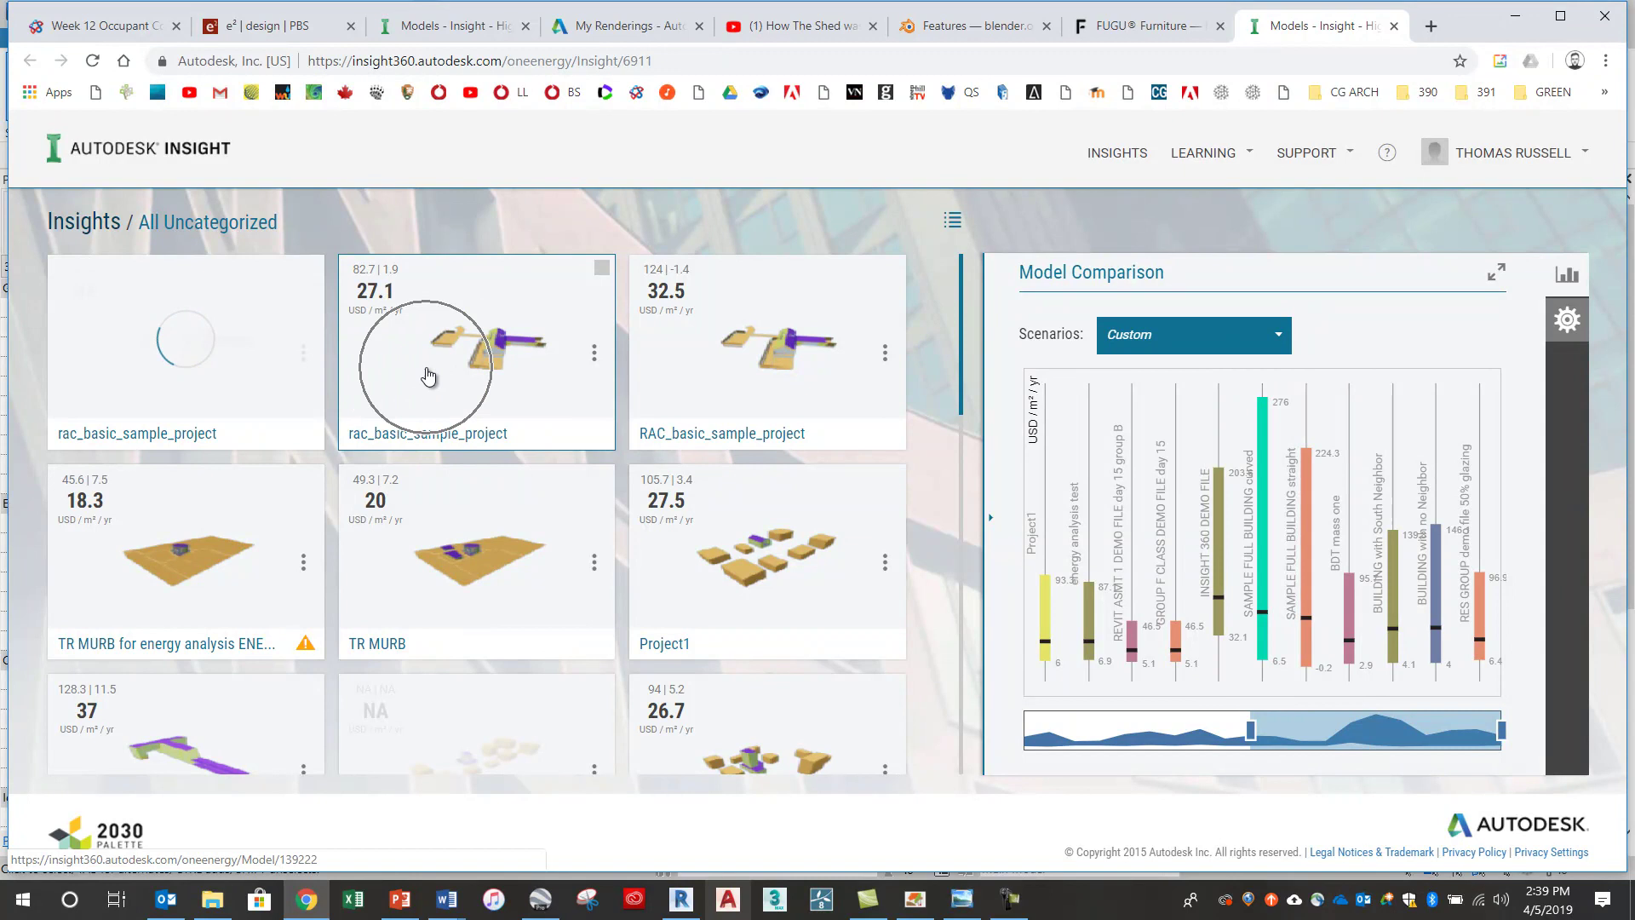
pyautogui.click(427, 367)
pyautogui.click(428, 375)
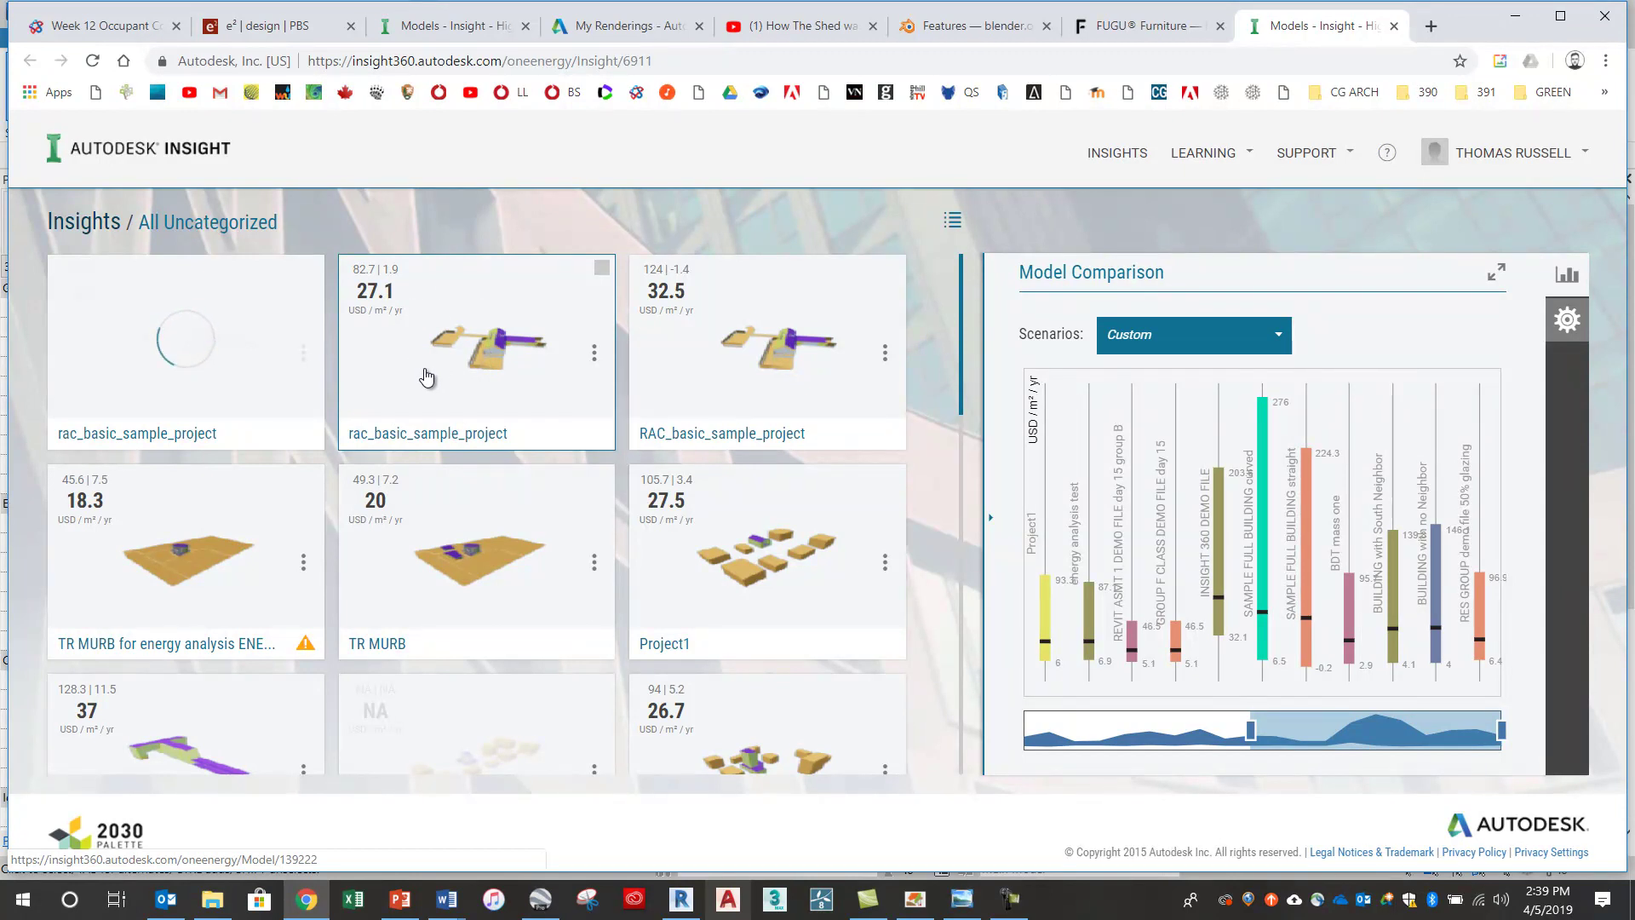
pyautogui.click(420, 372)
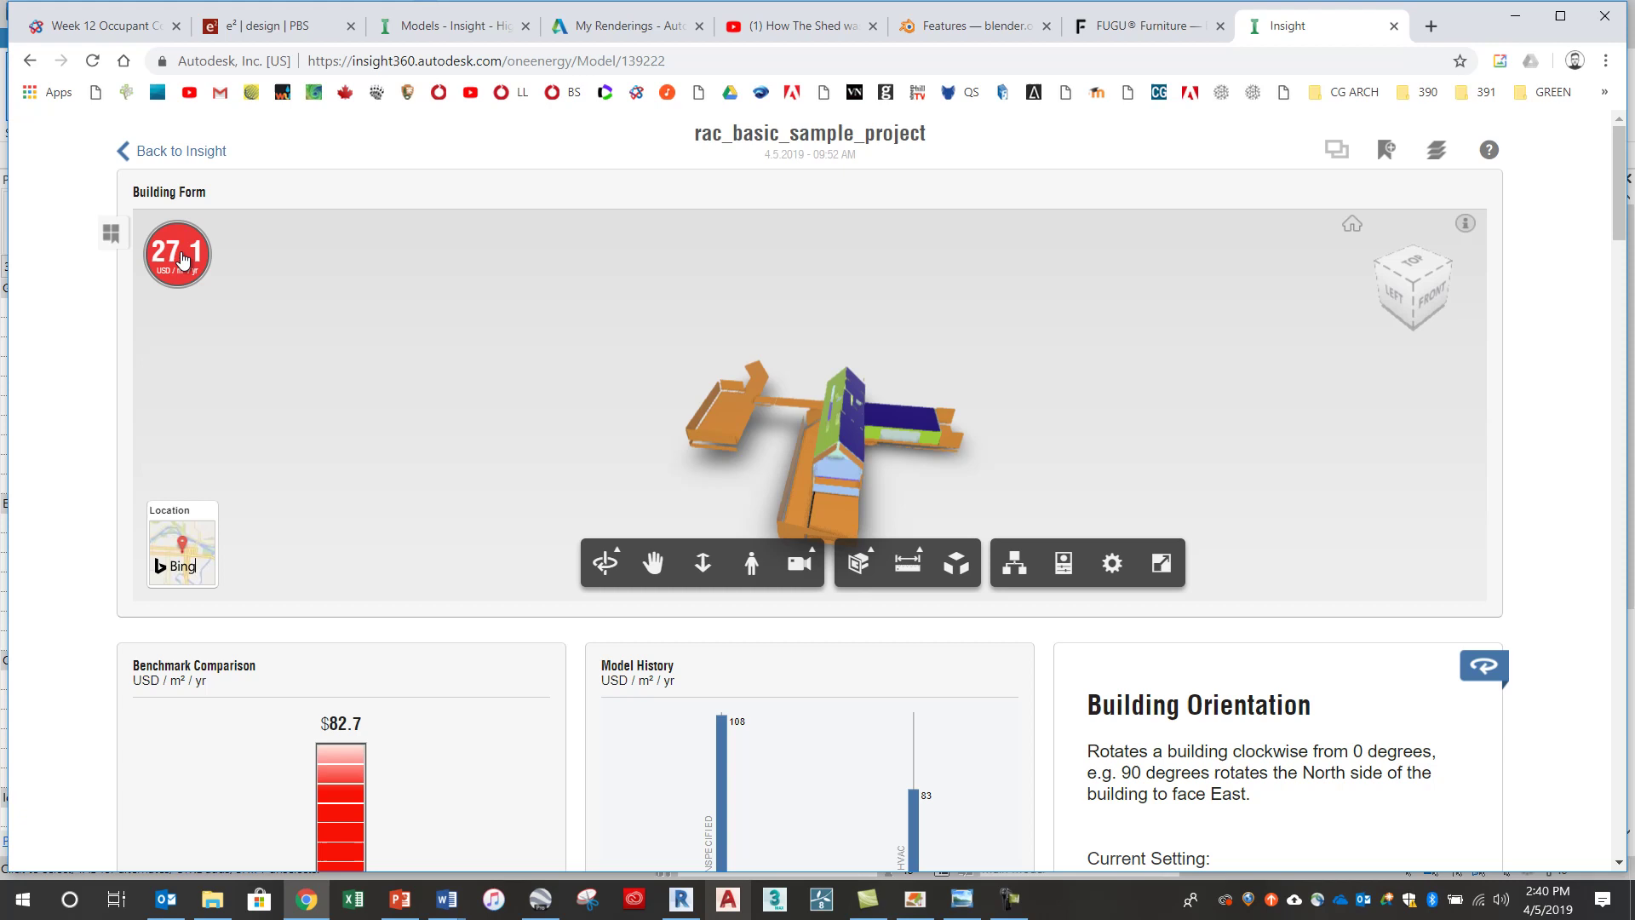
# Step: Switch results from cost to EUI: 258 kWh/m²/yr, between ASHRAE 90.1's 374 and Architecture 2030's 75
pyautogui.click(181, 258)
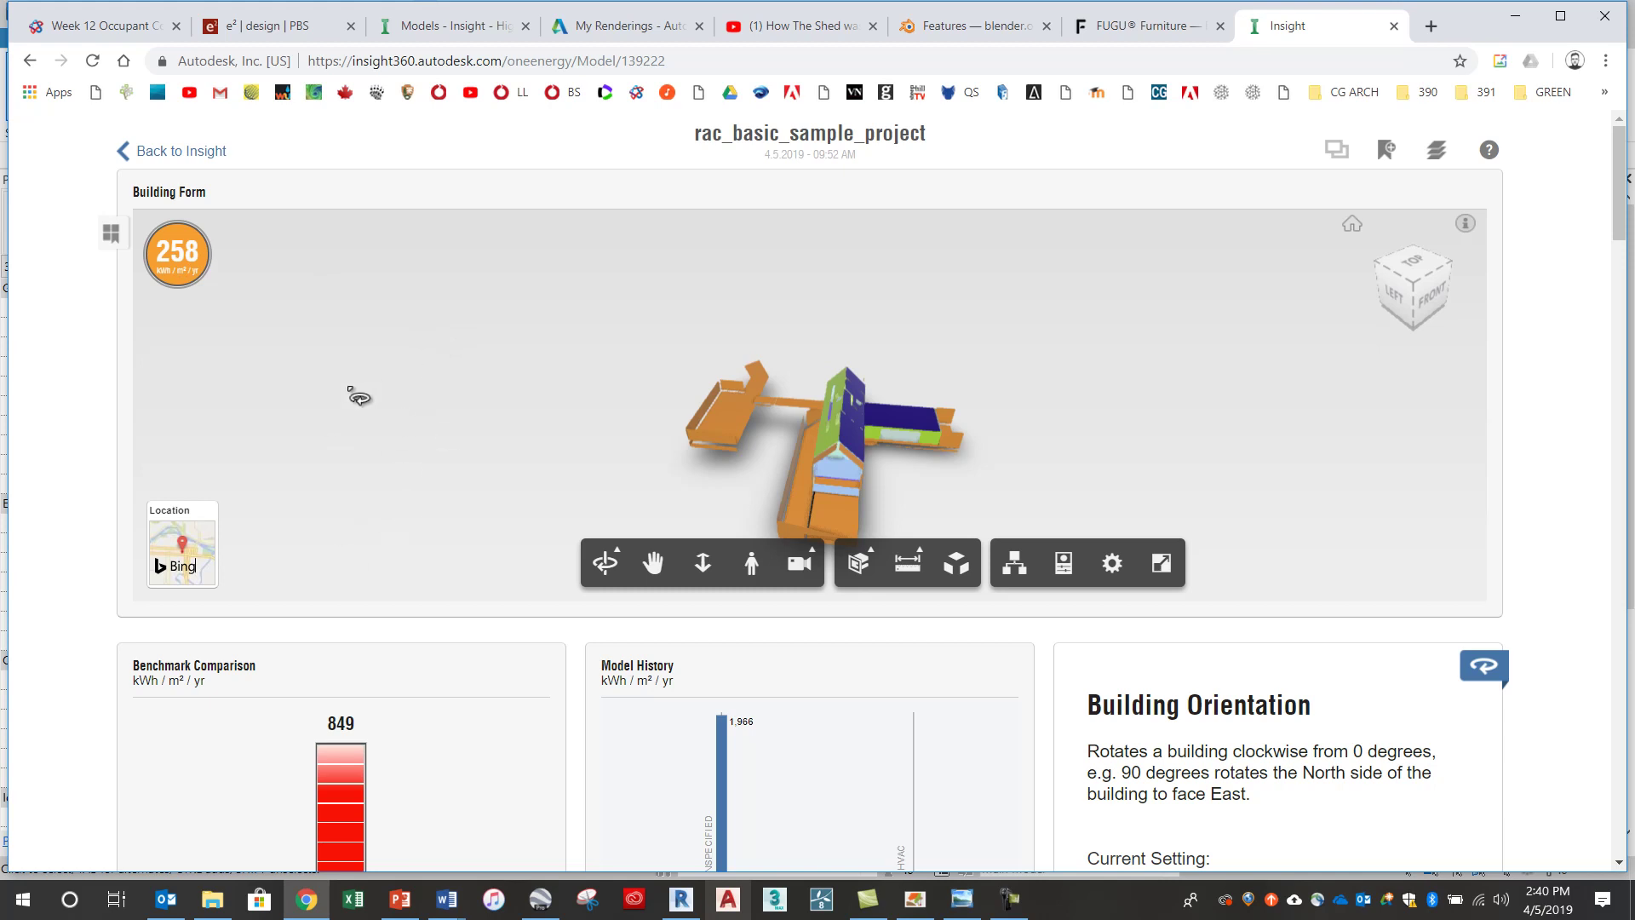
pyautogui.click(177, 264)
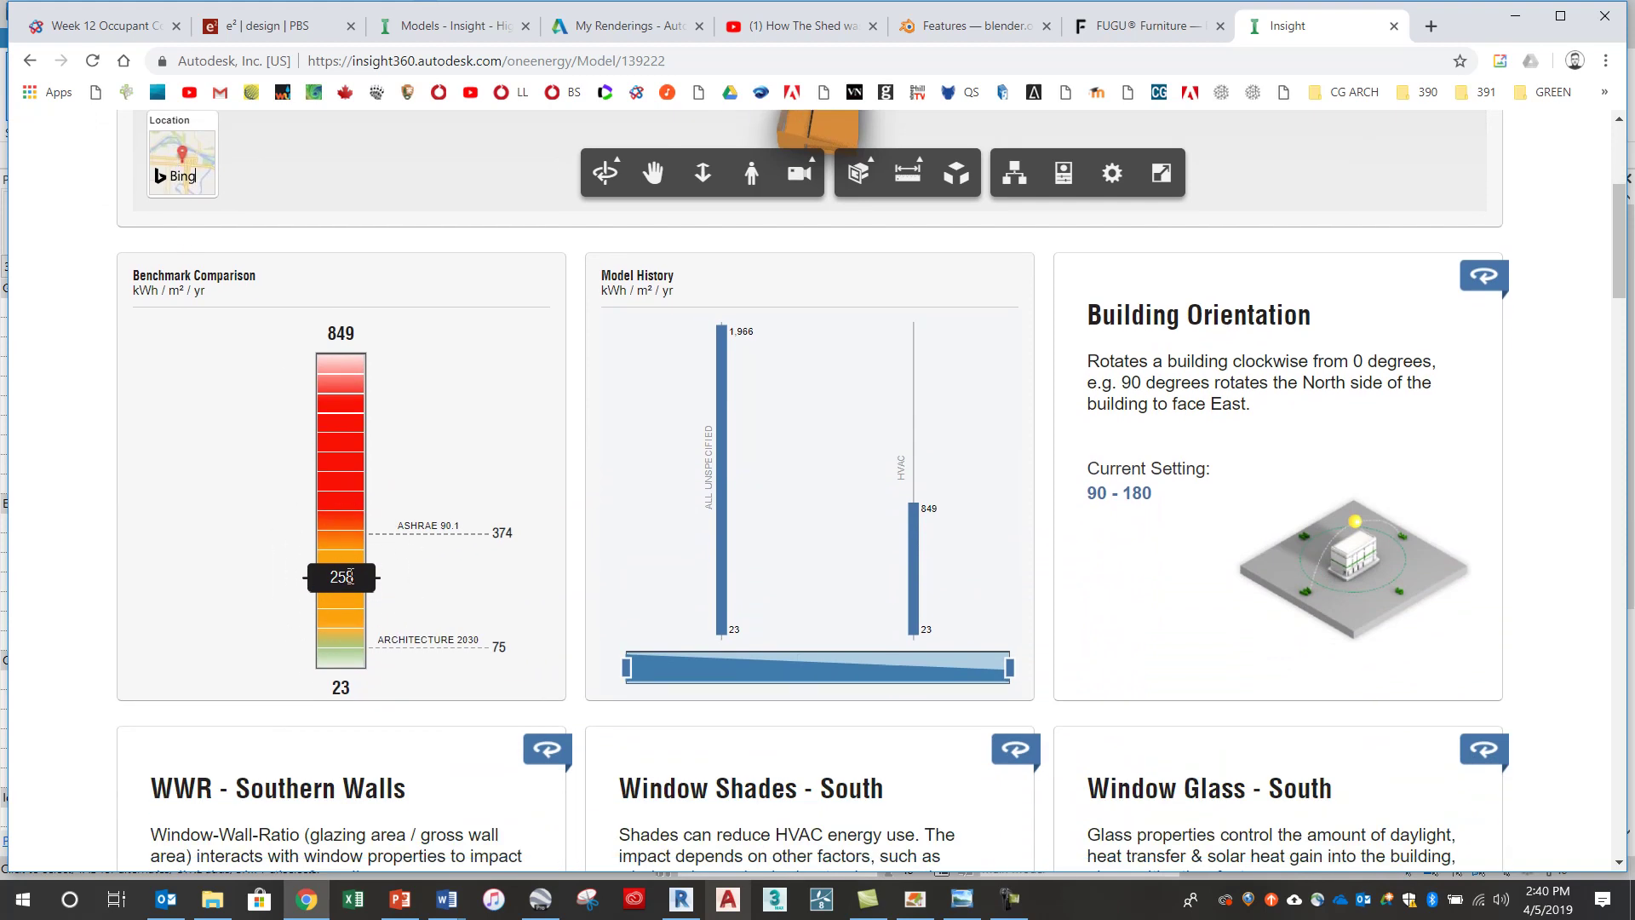
pyautogui.moveTo(936, 415)
pyautogui.moveTo(709, 478)
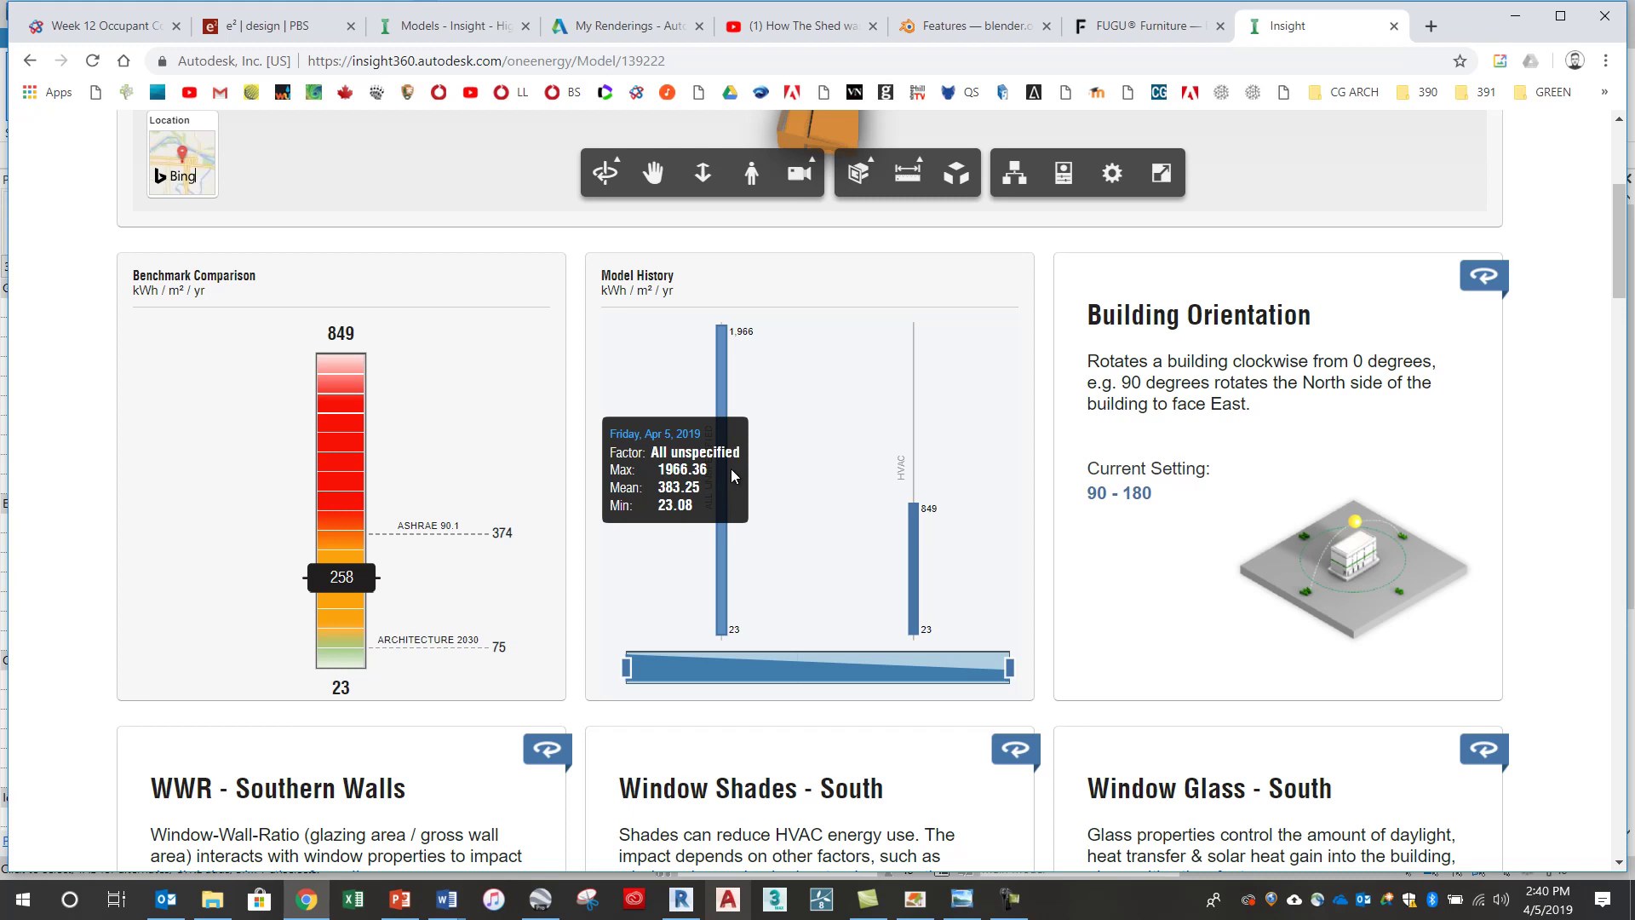
pyautogui.moveTo(961, 450)
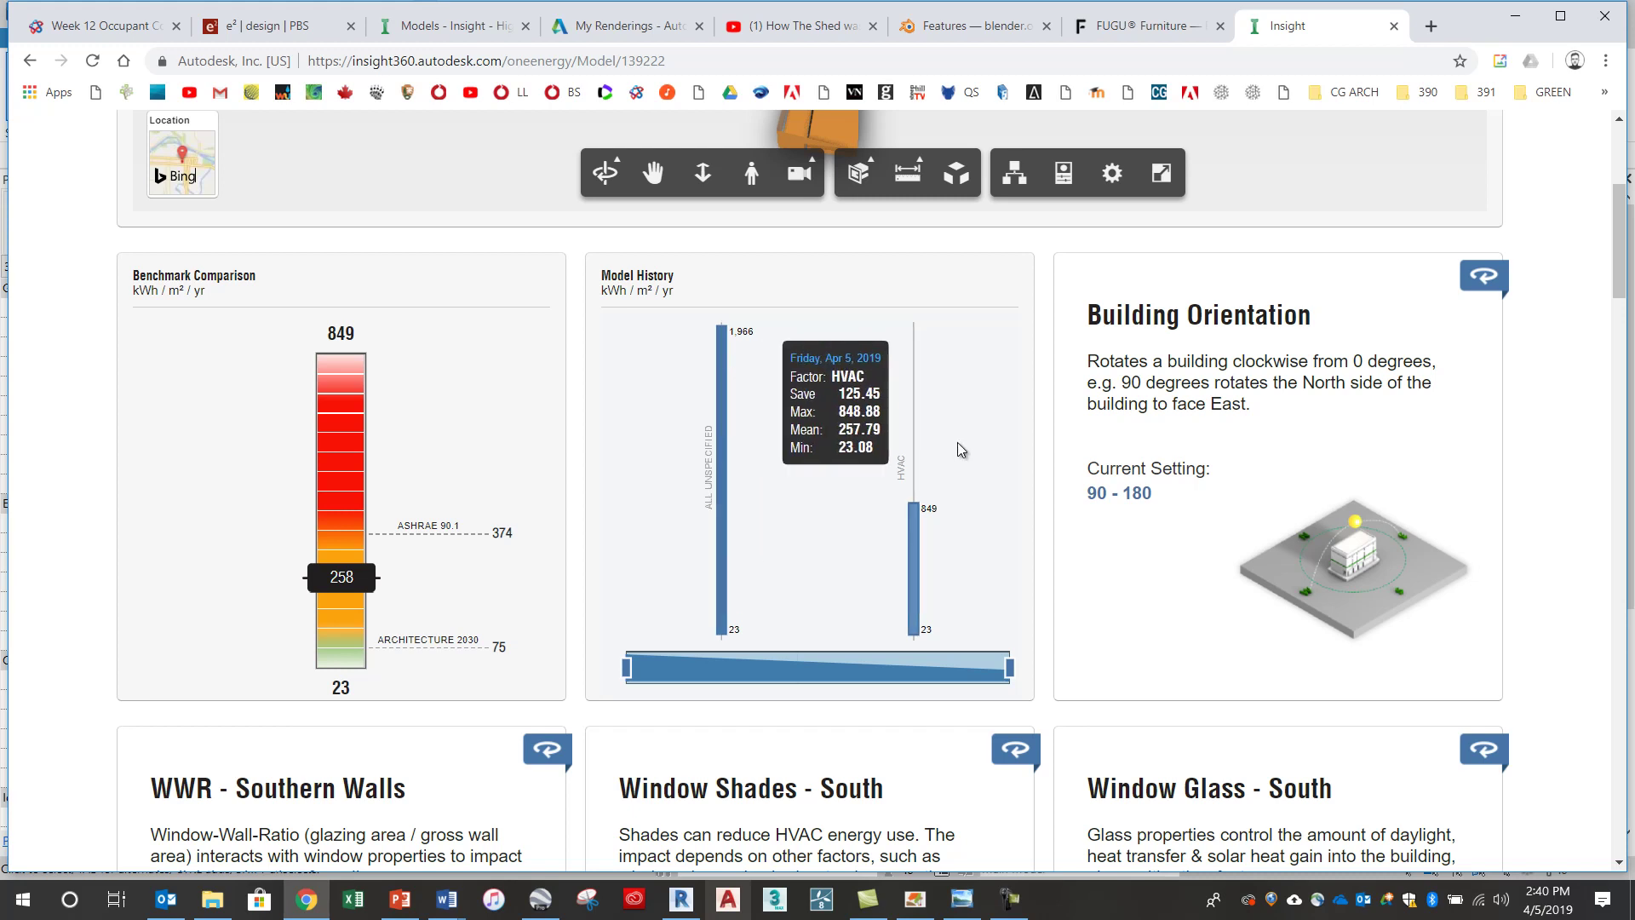
pyautogui.scroll(-3, 966, 441)
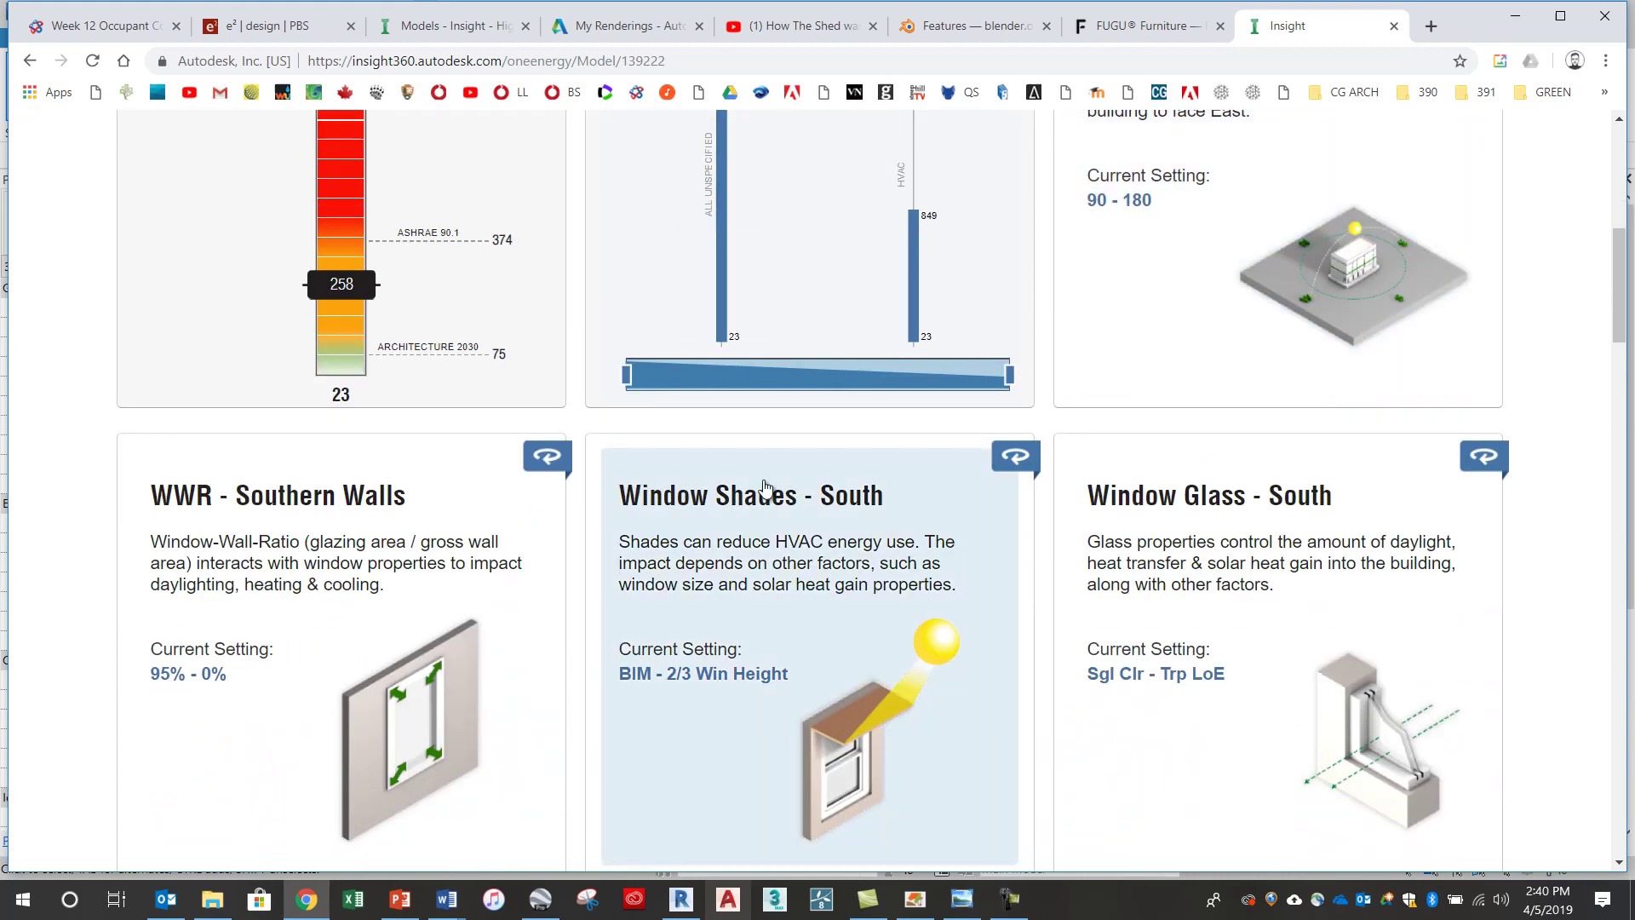
pyautogui.scroll(1, 766, 487)
pyautogui.scroll(1, 766, 487)
pyautogui.scroll(-4, 763, 487)
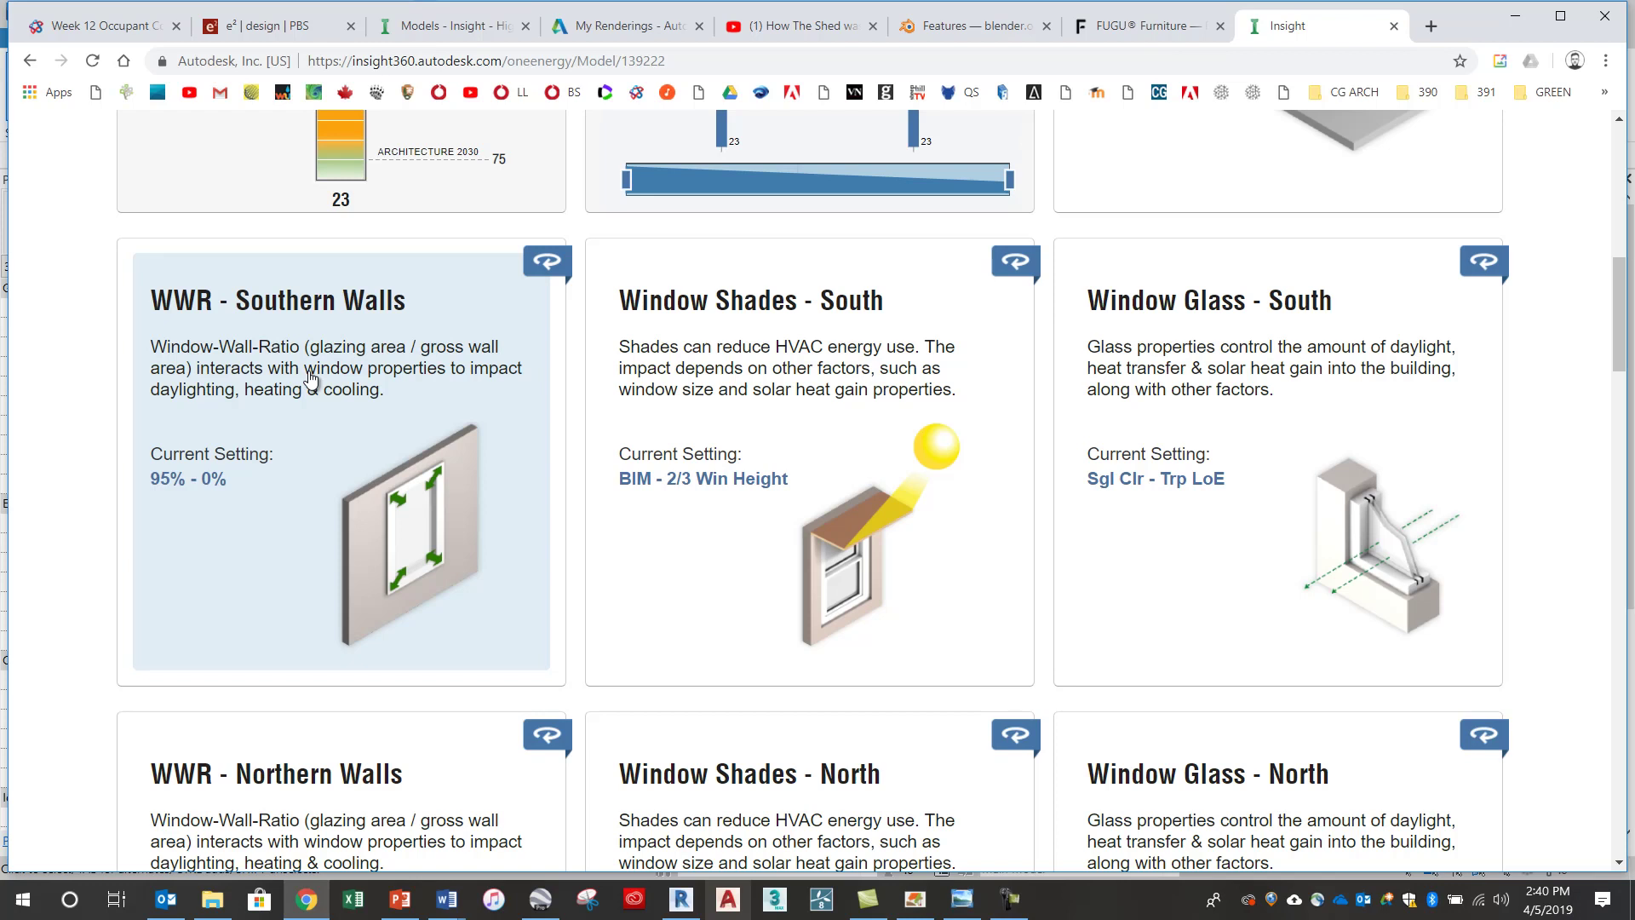
# Step: Review the WWR - Southern Walls options' EUI impact, where 0% saves 26.90 kWh/m²/yr
pyautogui.click(310, 383)
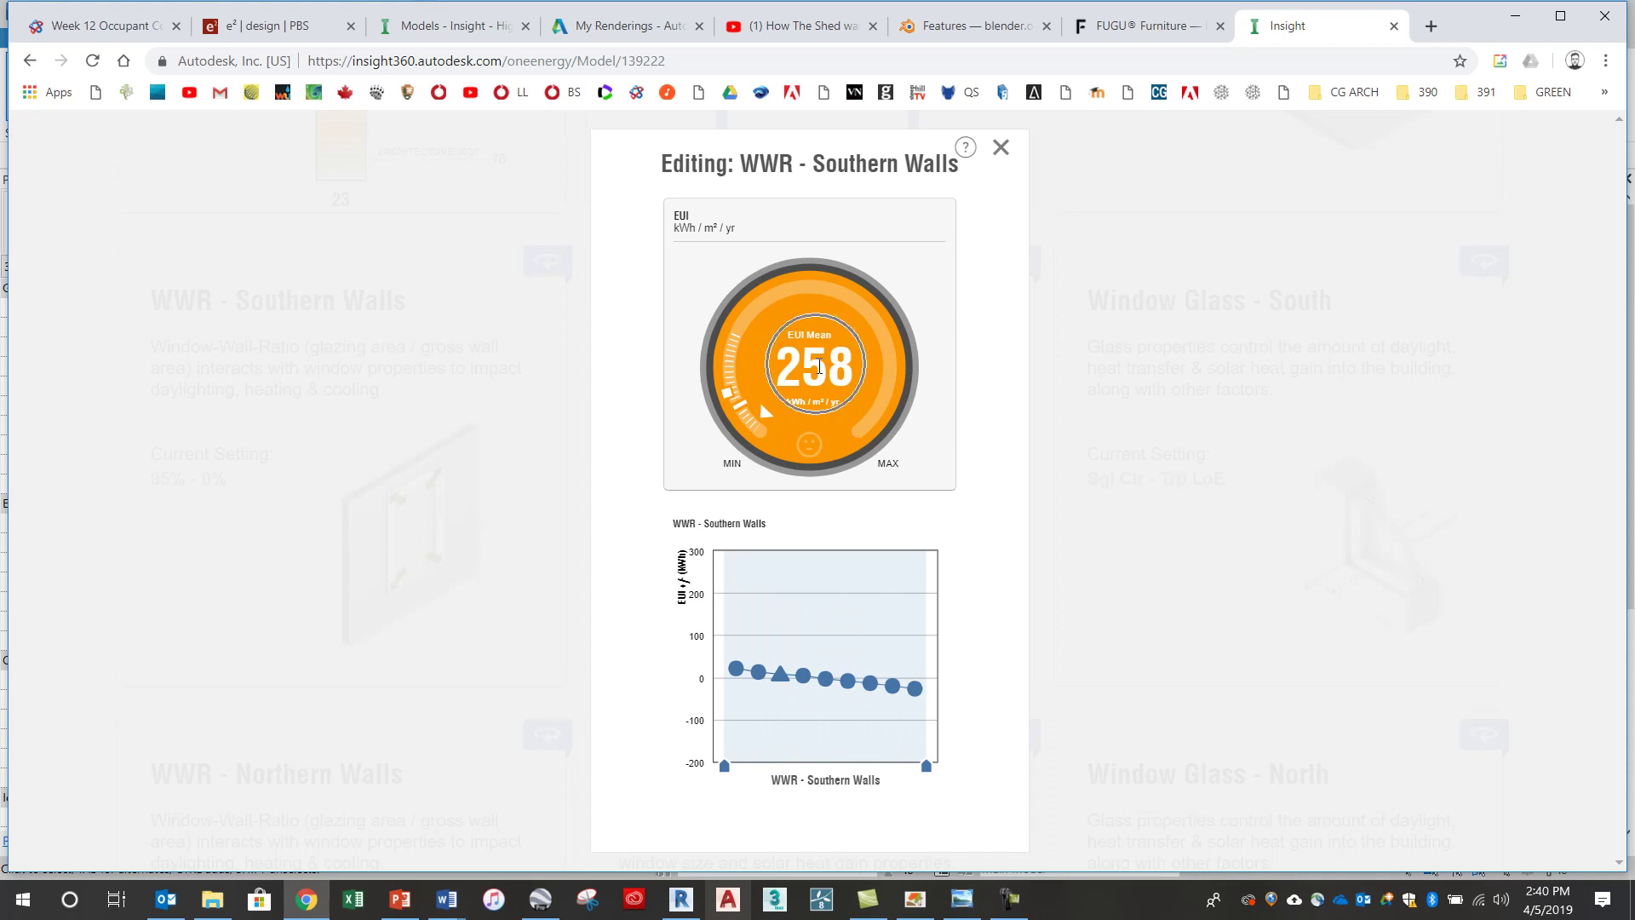
pyautogui.moveTo(779, 681)
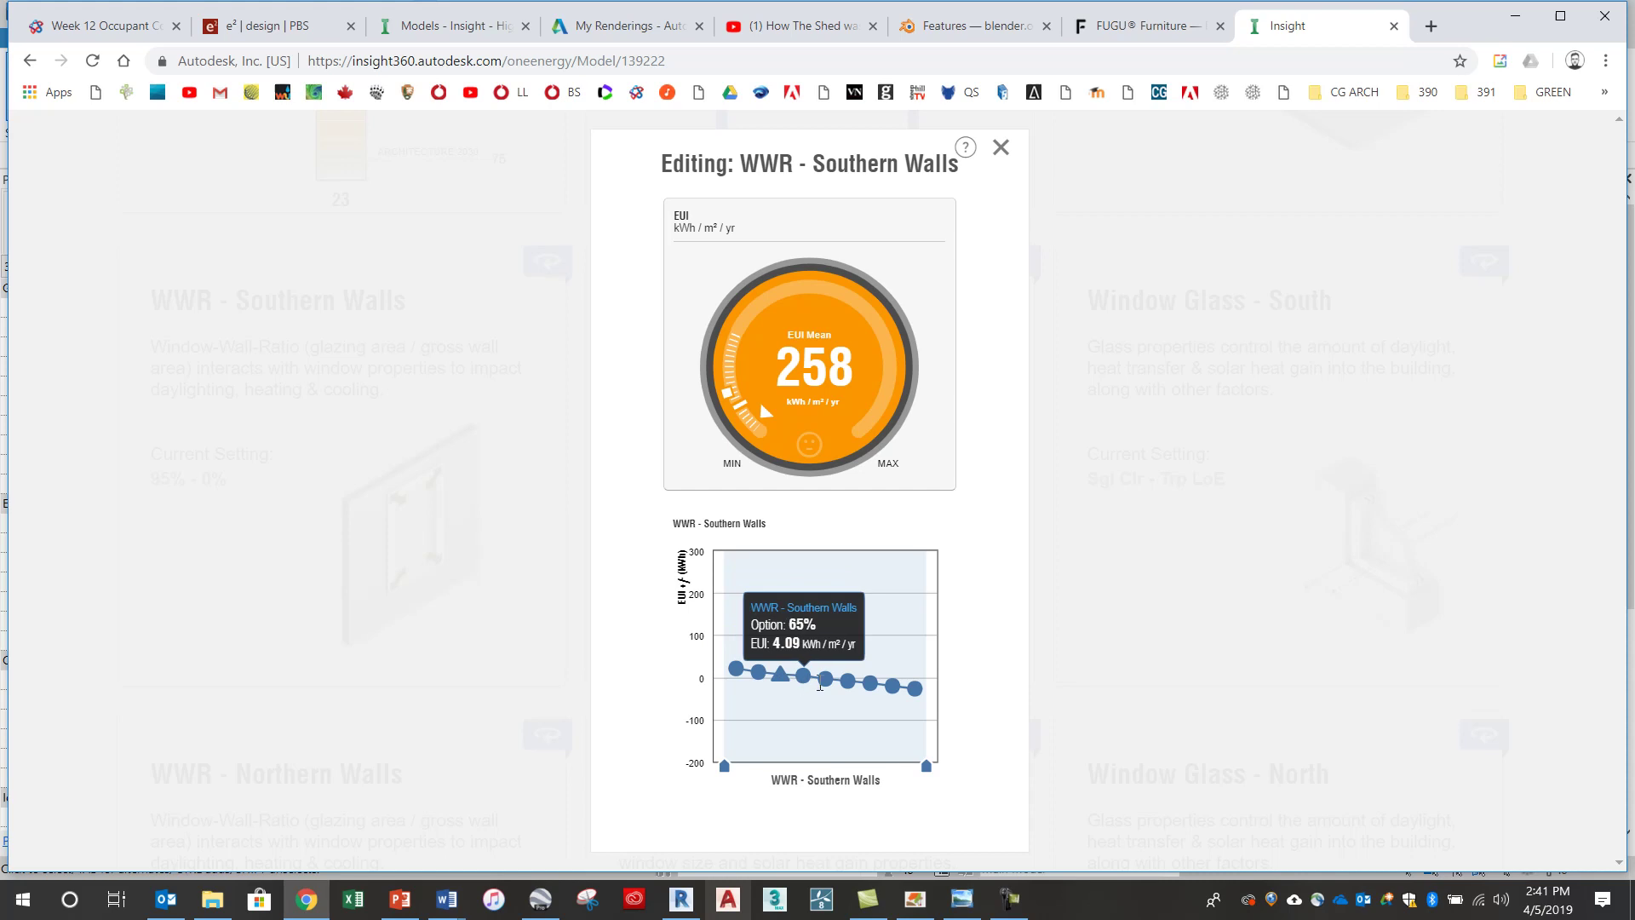
pyautogui.moveTo(915, 690)
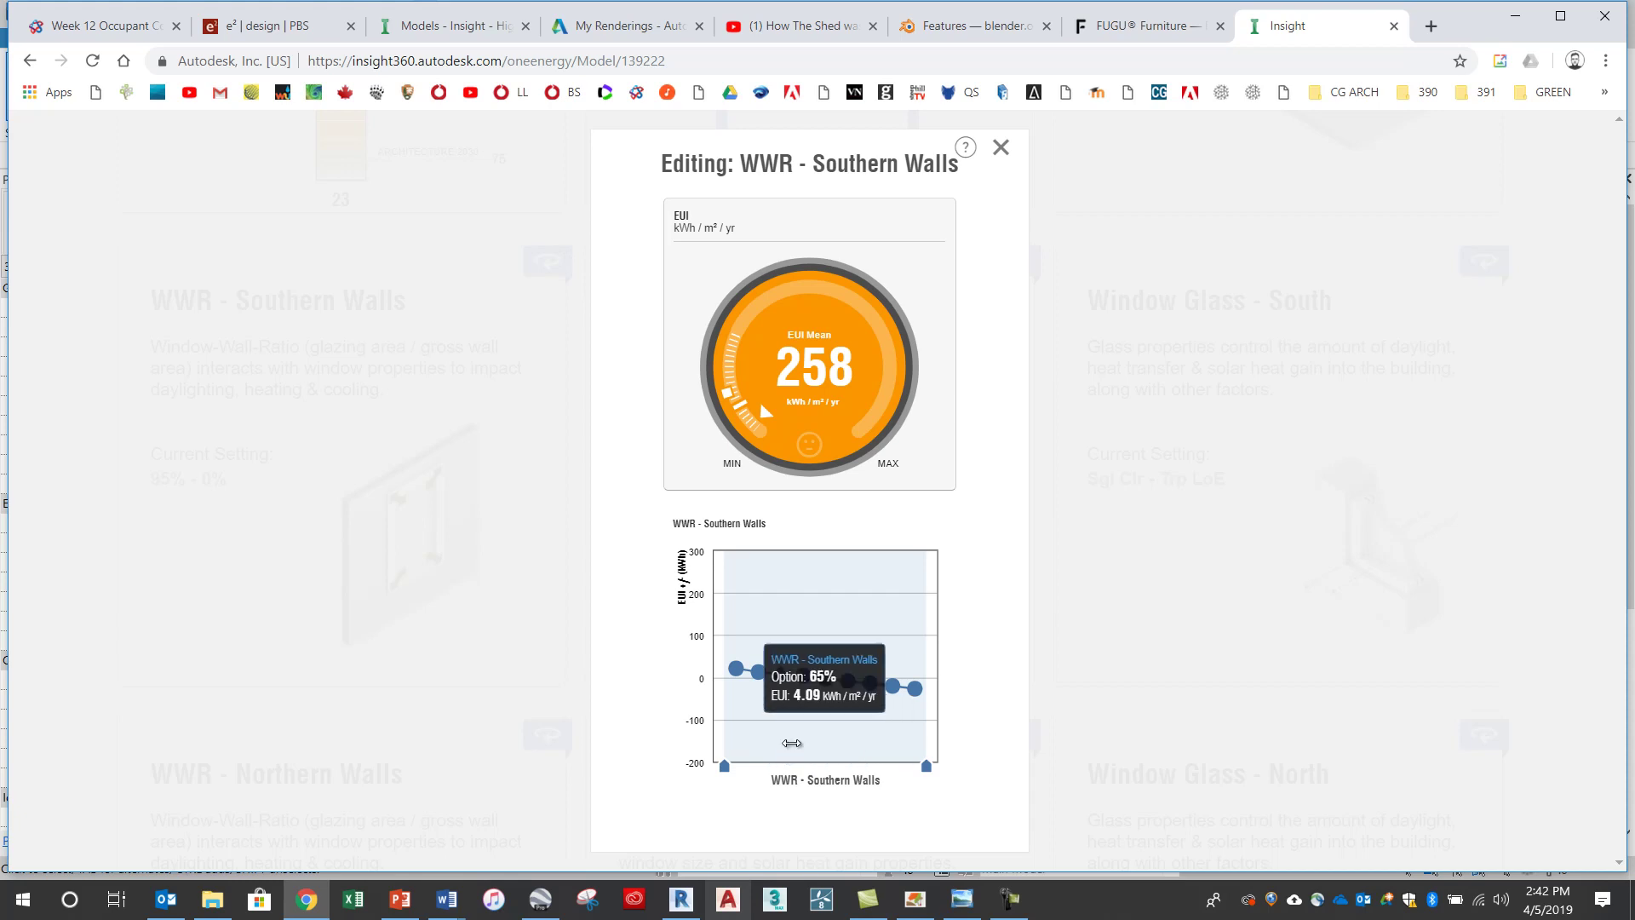
# Step: Narrow the southern walls window-to-wall ratio range from 95% to only 50%, then close the editor
pyautogui.click(725, 769)
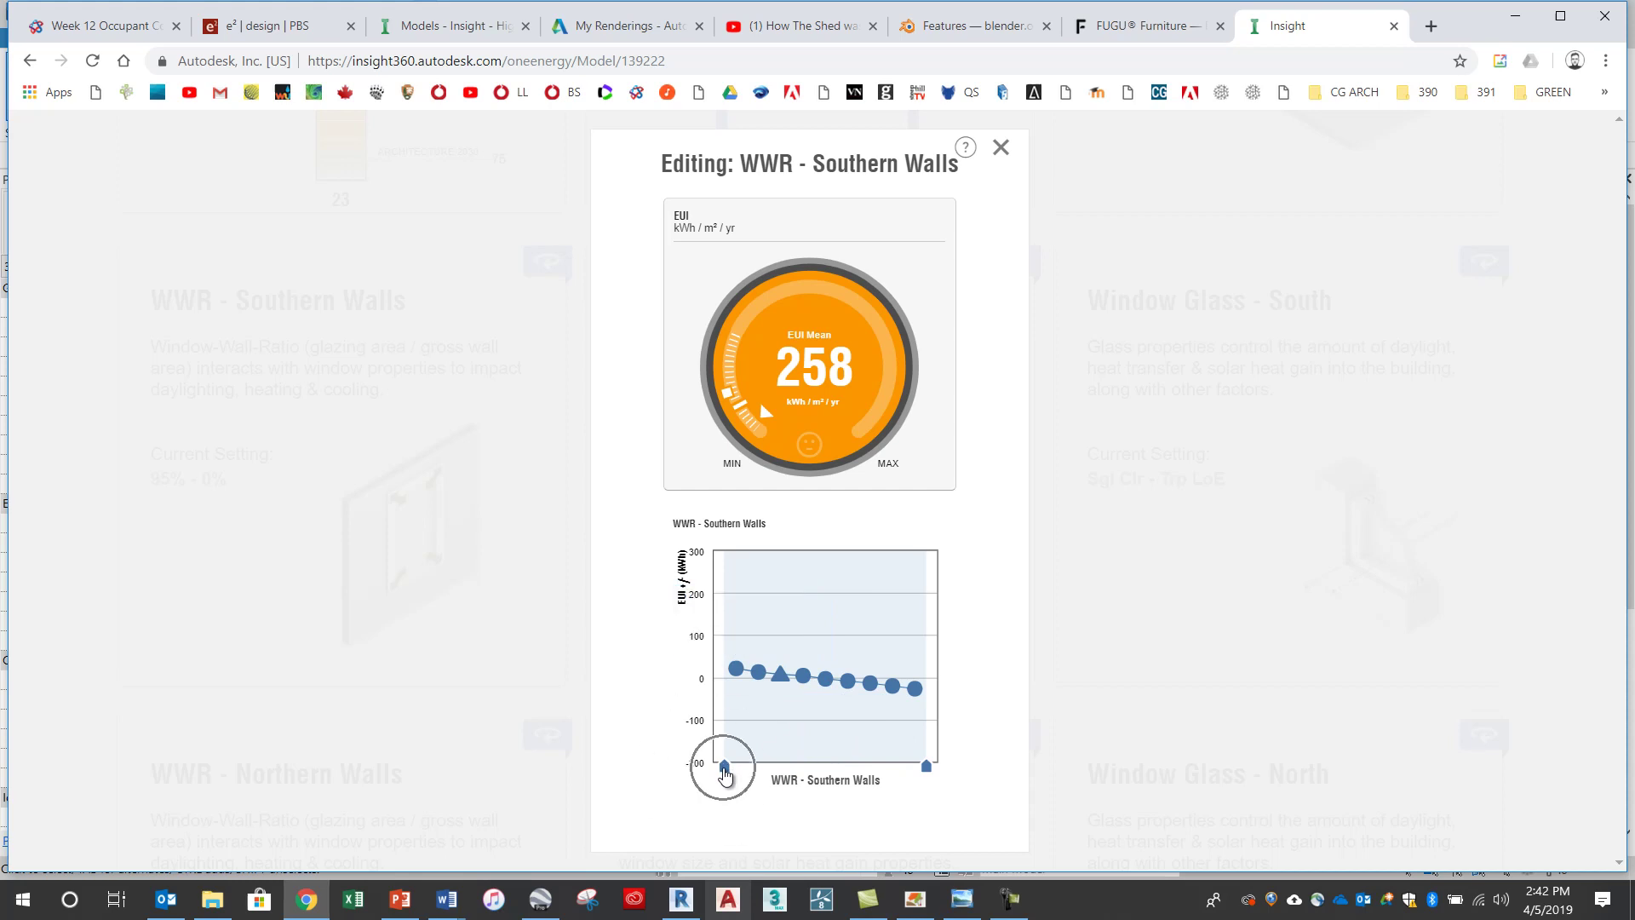
pyautogui.moveTo(725, 769); pyautogui.dragTo(815, 784)
pyautogui.moveTo(931, 776); pyautogui.dragTo(838, 771)
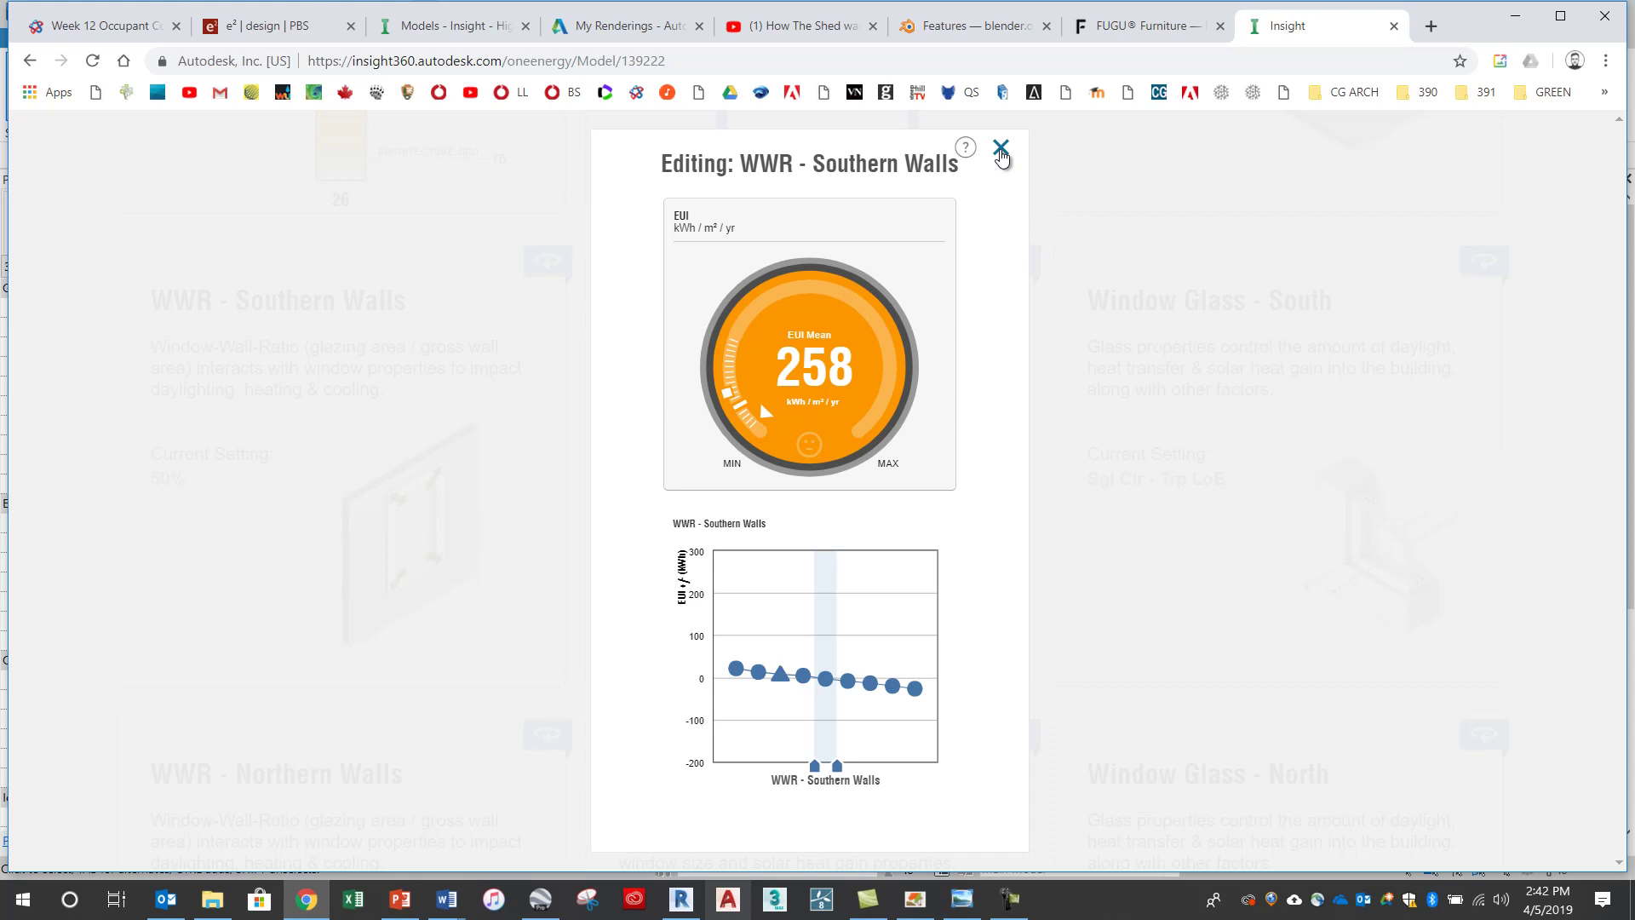
pyautogui.click(1001, 152)
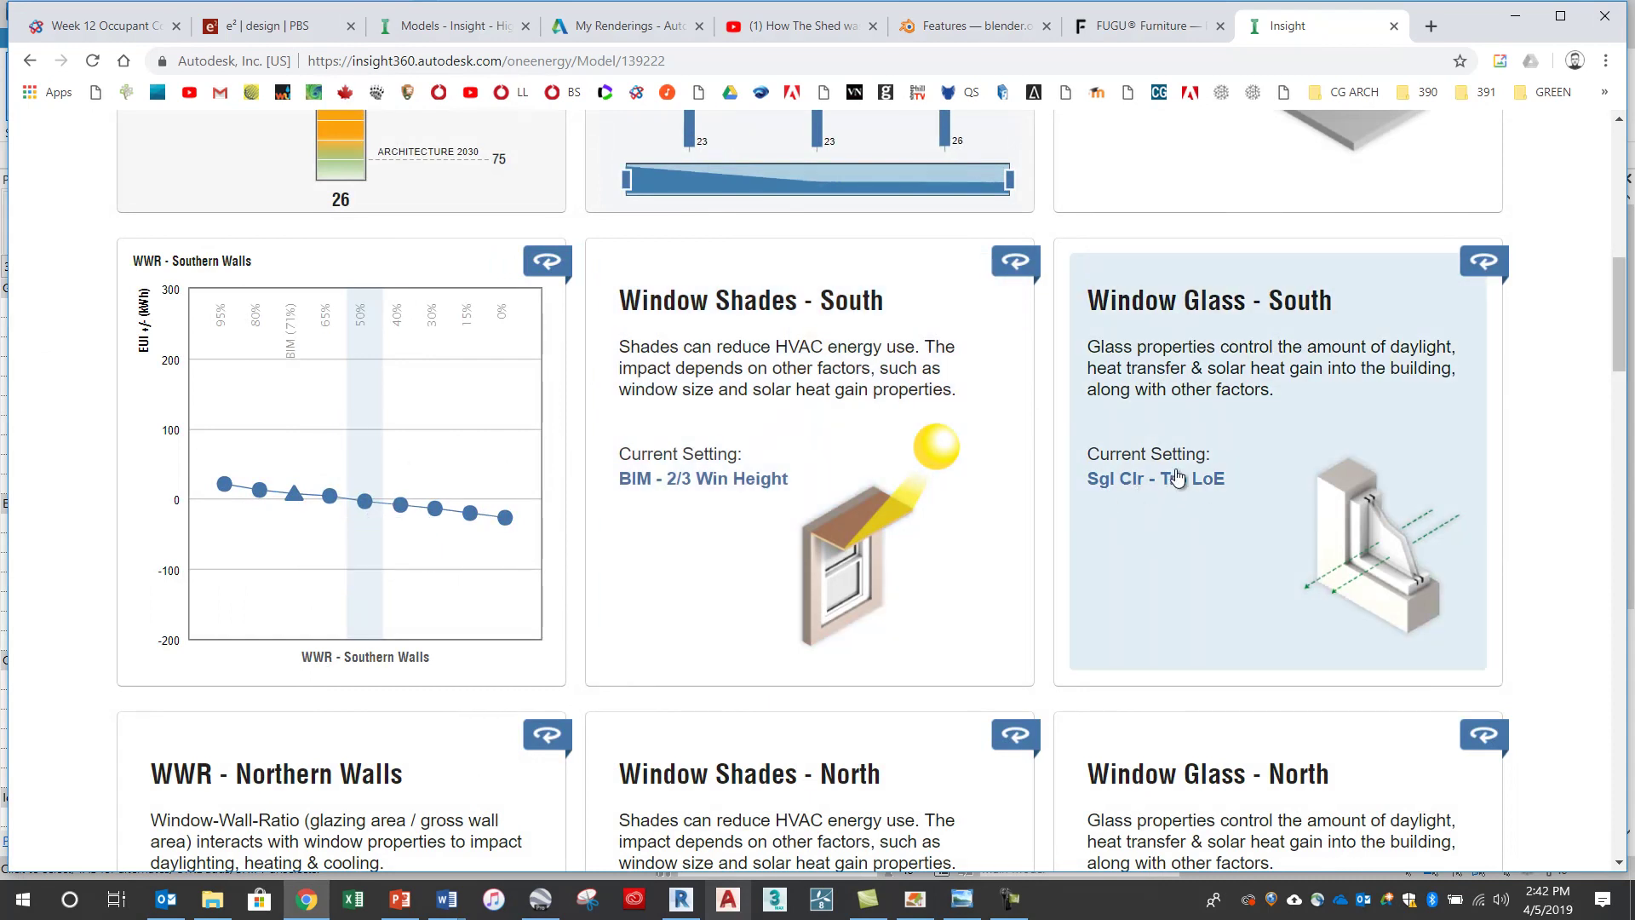
# Step: Bring up the assignment PDF's Phase 4 Whole Building Energy Analysis steps and 20% EUI target
pyautogui.scroll(-4, 1179, 481)
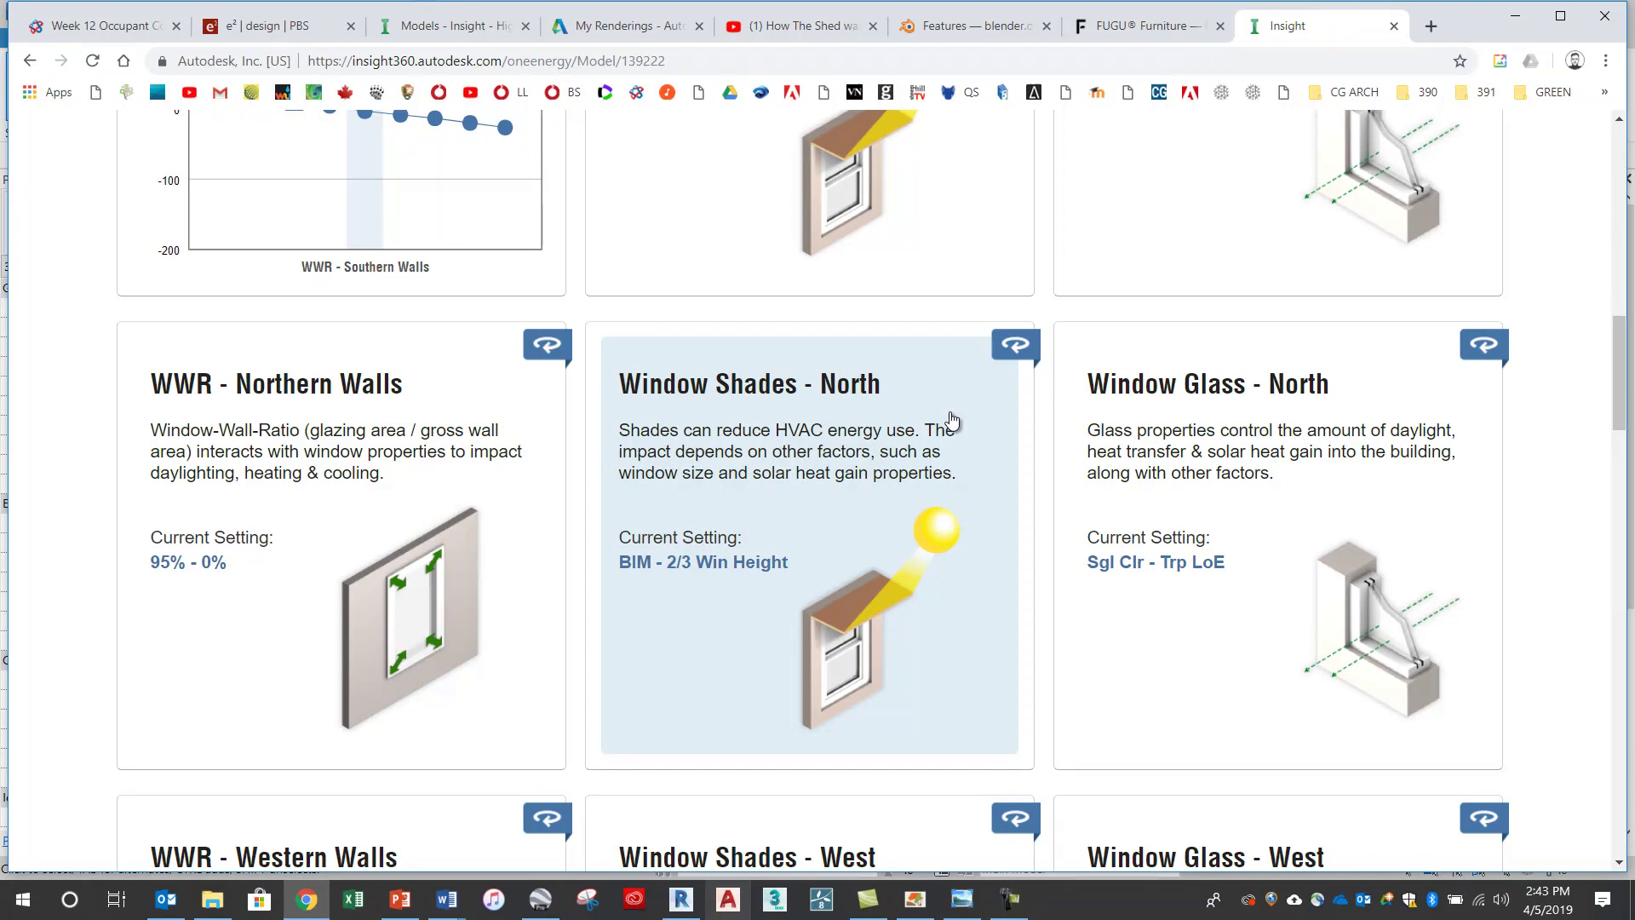
pyautogui.click(915, 899)
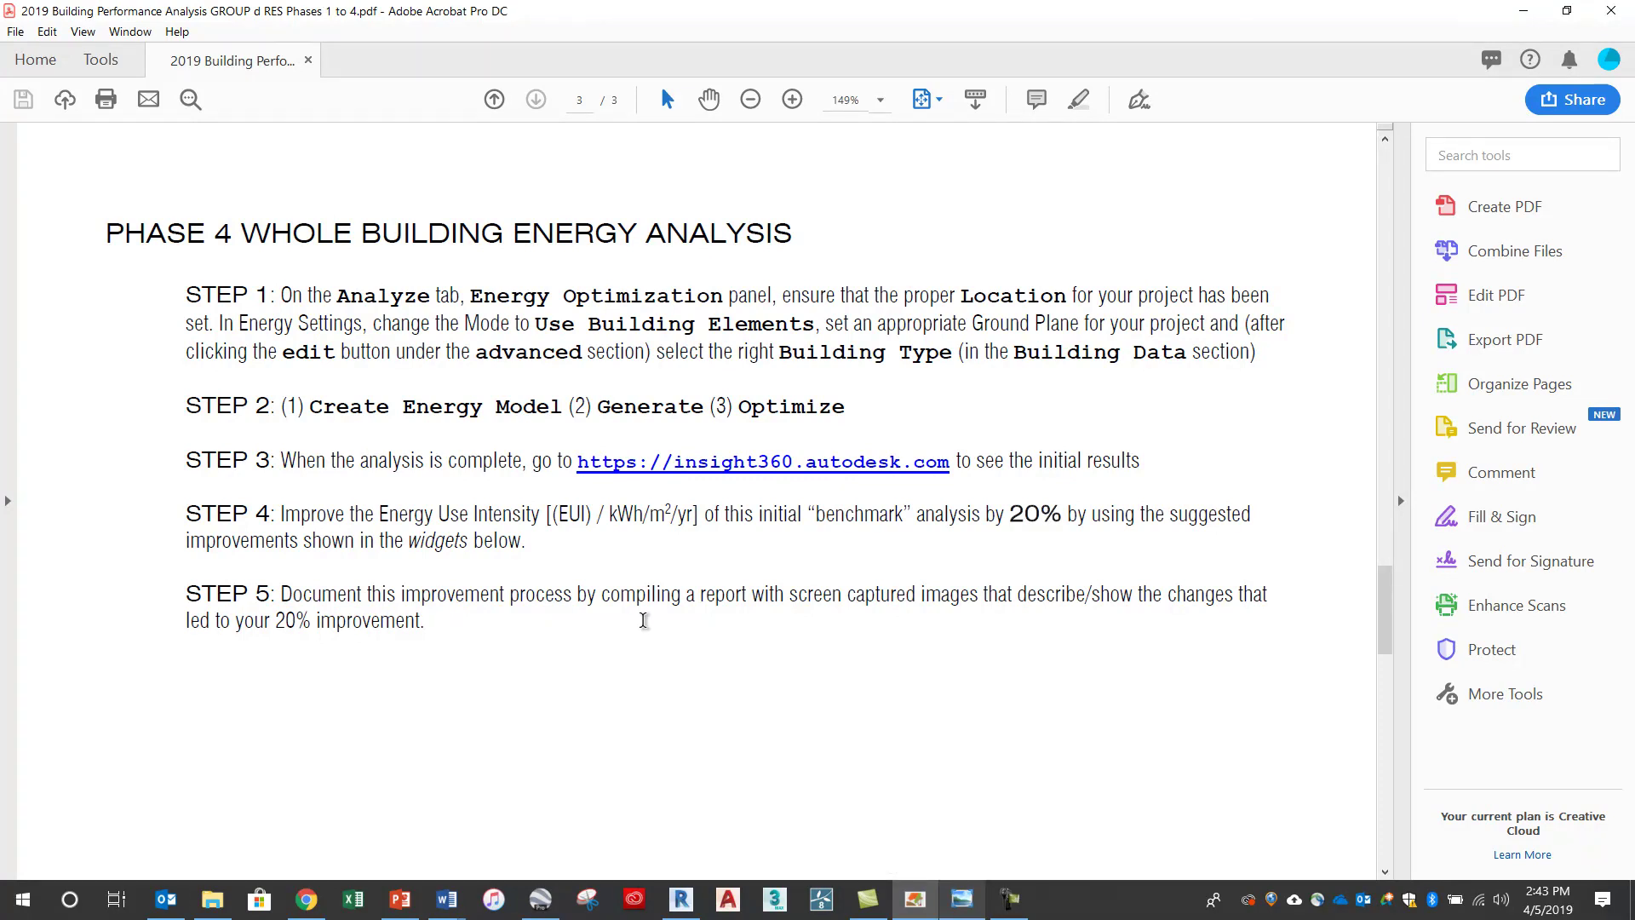
# Step: Return to the Insight widgets page showing the north-facing row, including Window Glass - North
pyautogui.click(682, 898)
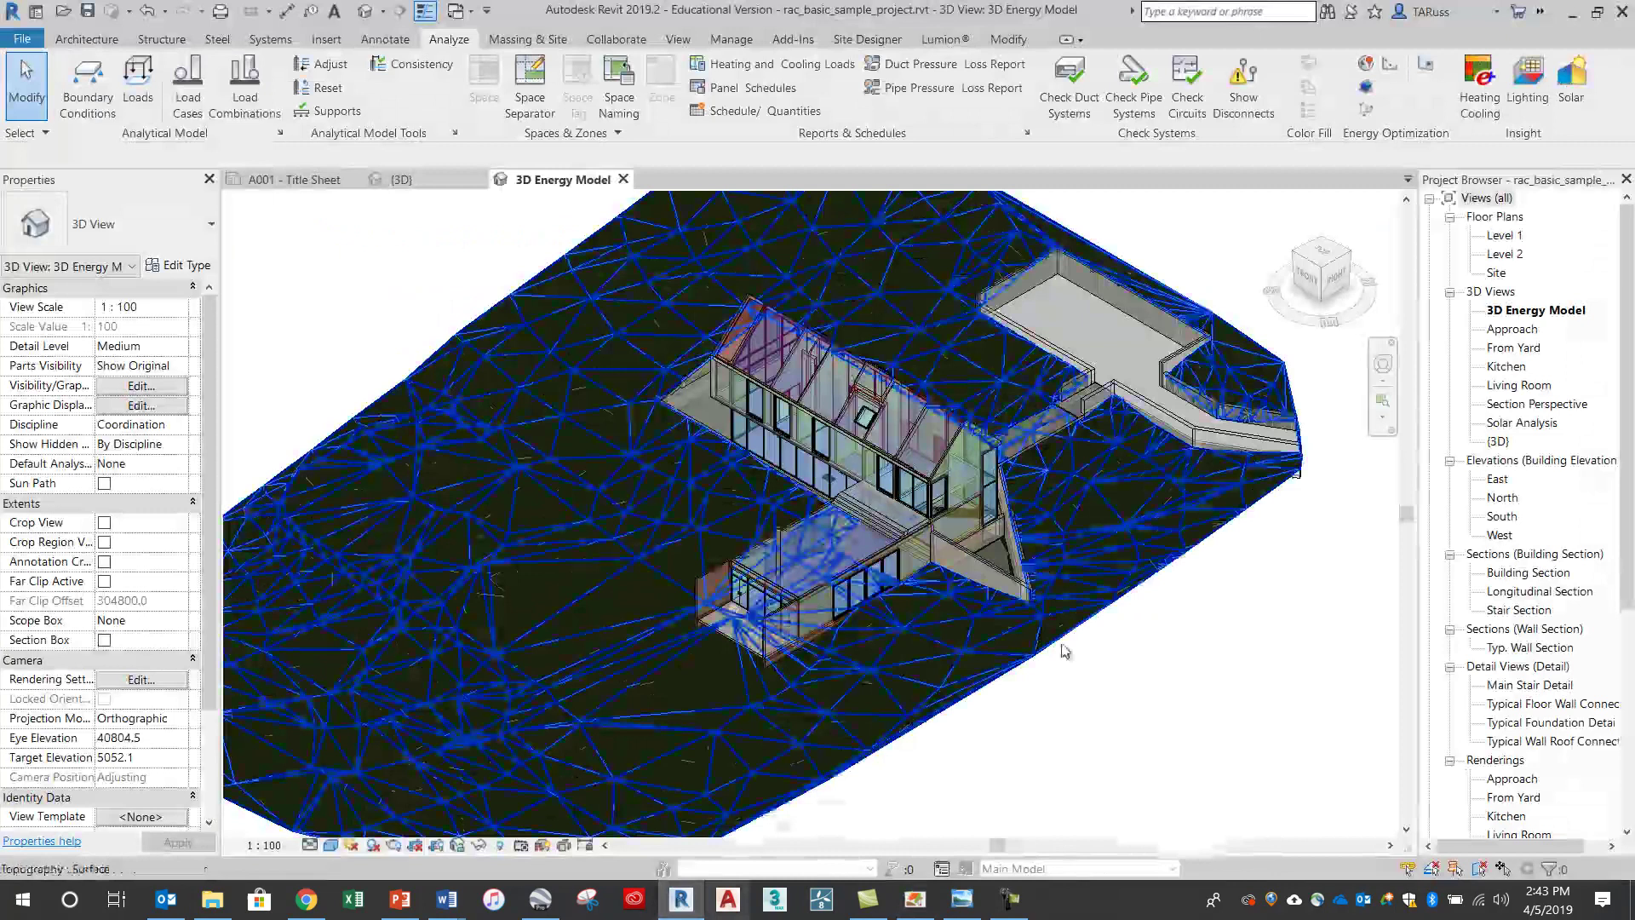
pyautogui.click(307, 899)
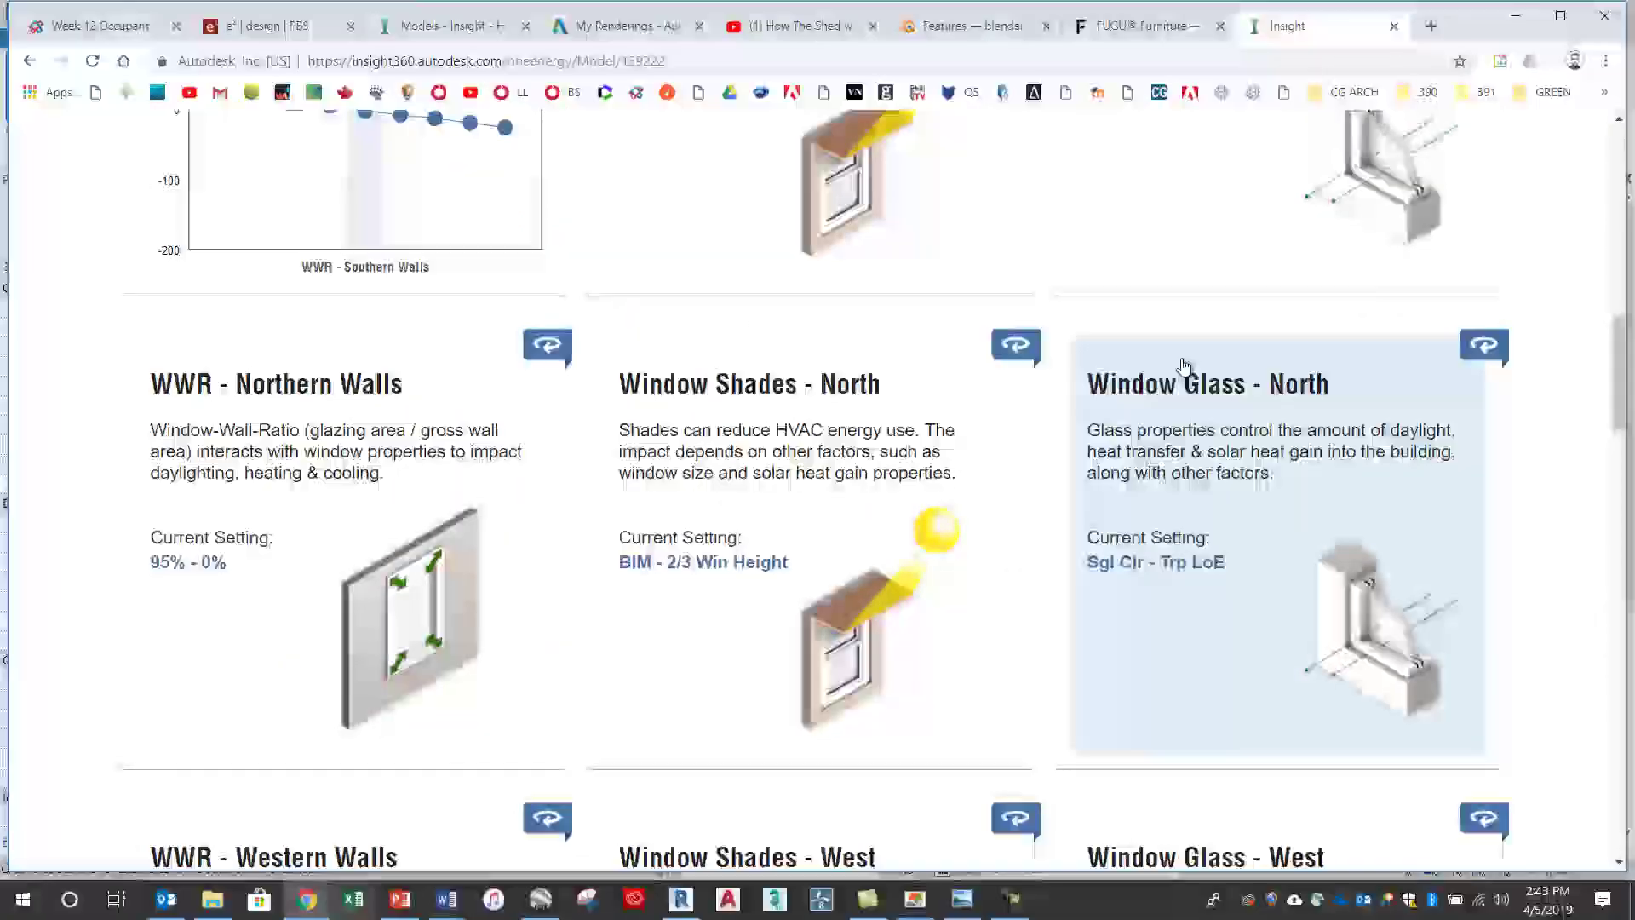
pyautogui.scroll(-3, 1209, 409)
pyautogui.scroll(2, 1244, 476)
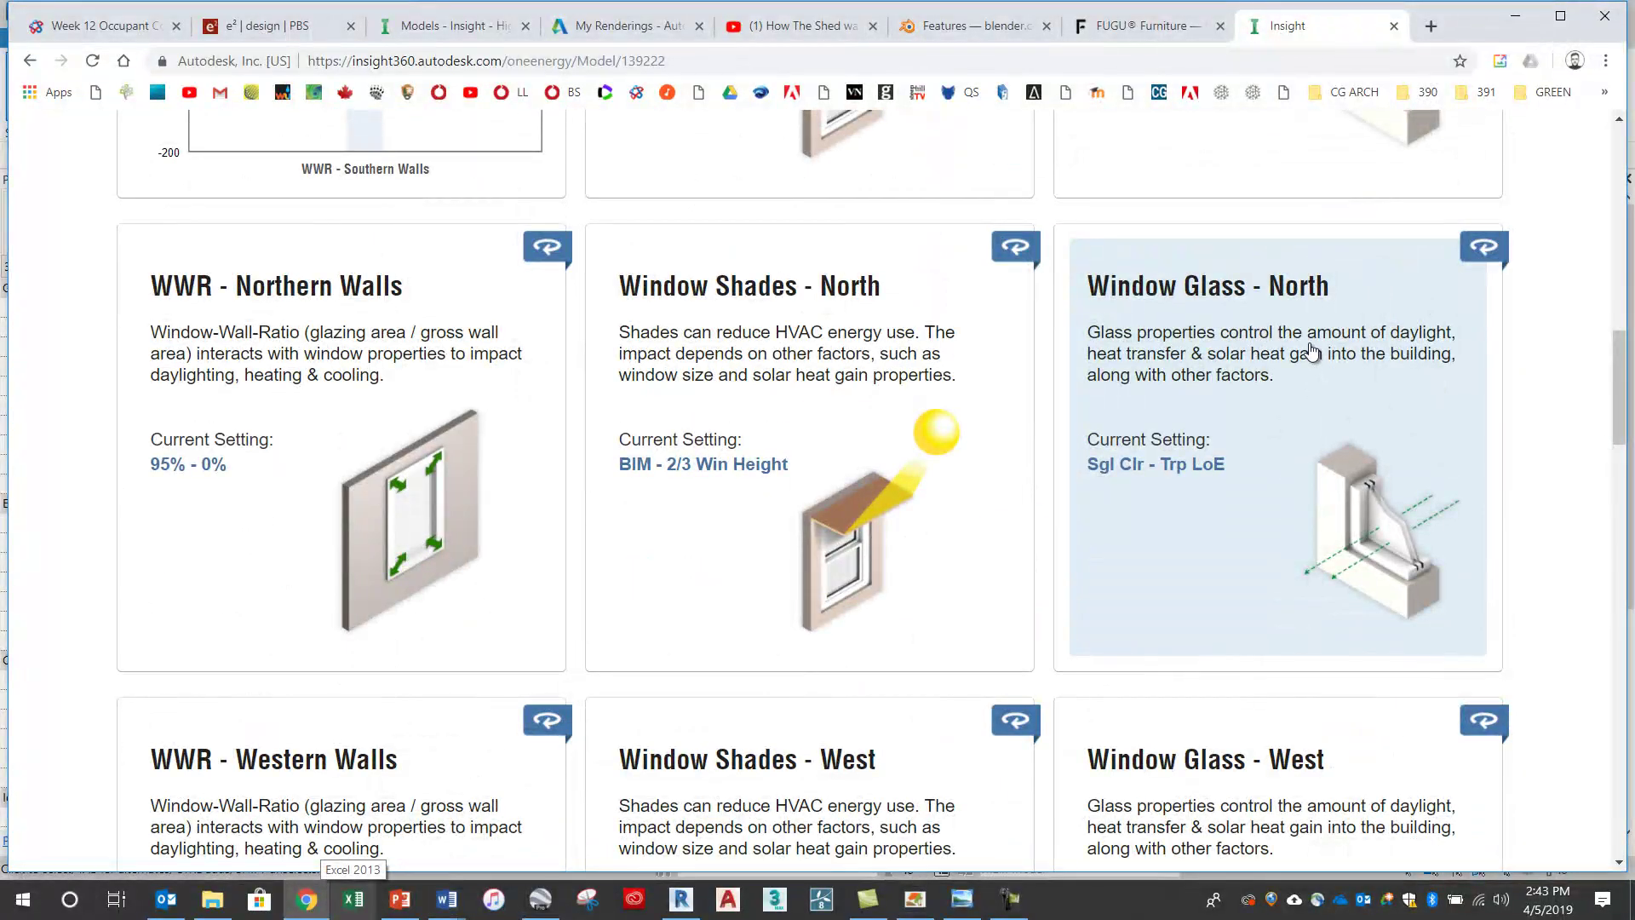
# Step: Limit Window Glass - North to Trp LoE, dropping the mean EUI from 258 to 252
pyautogui.click(1262, 354)
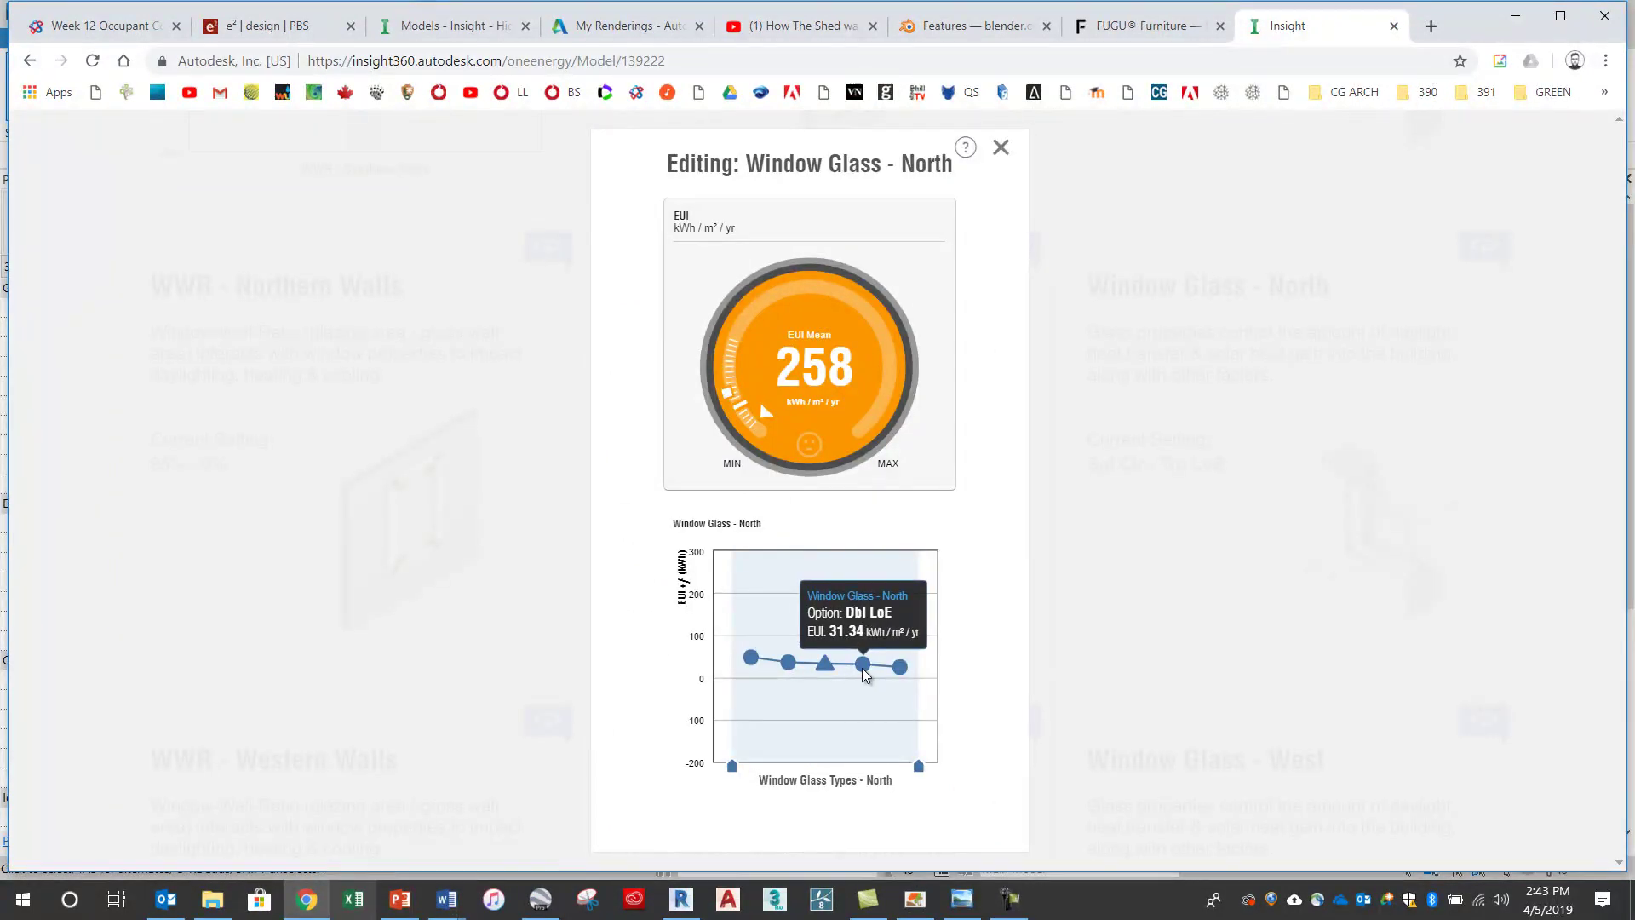
pyautogui.moveTo(901, 669)
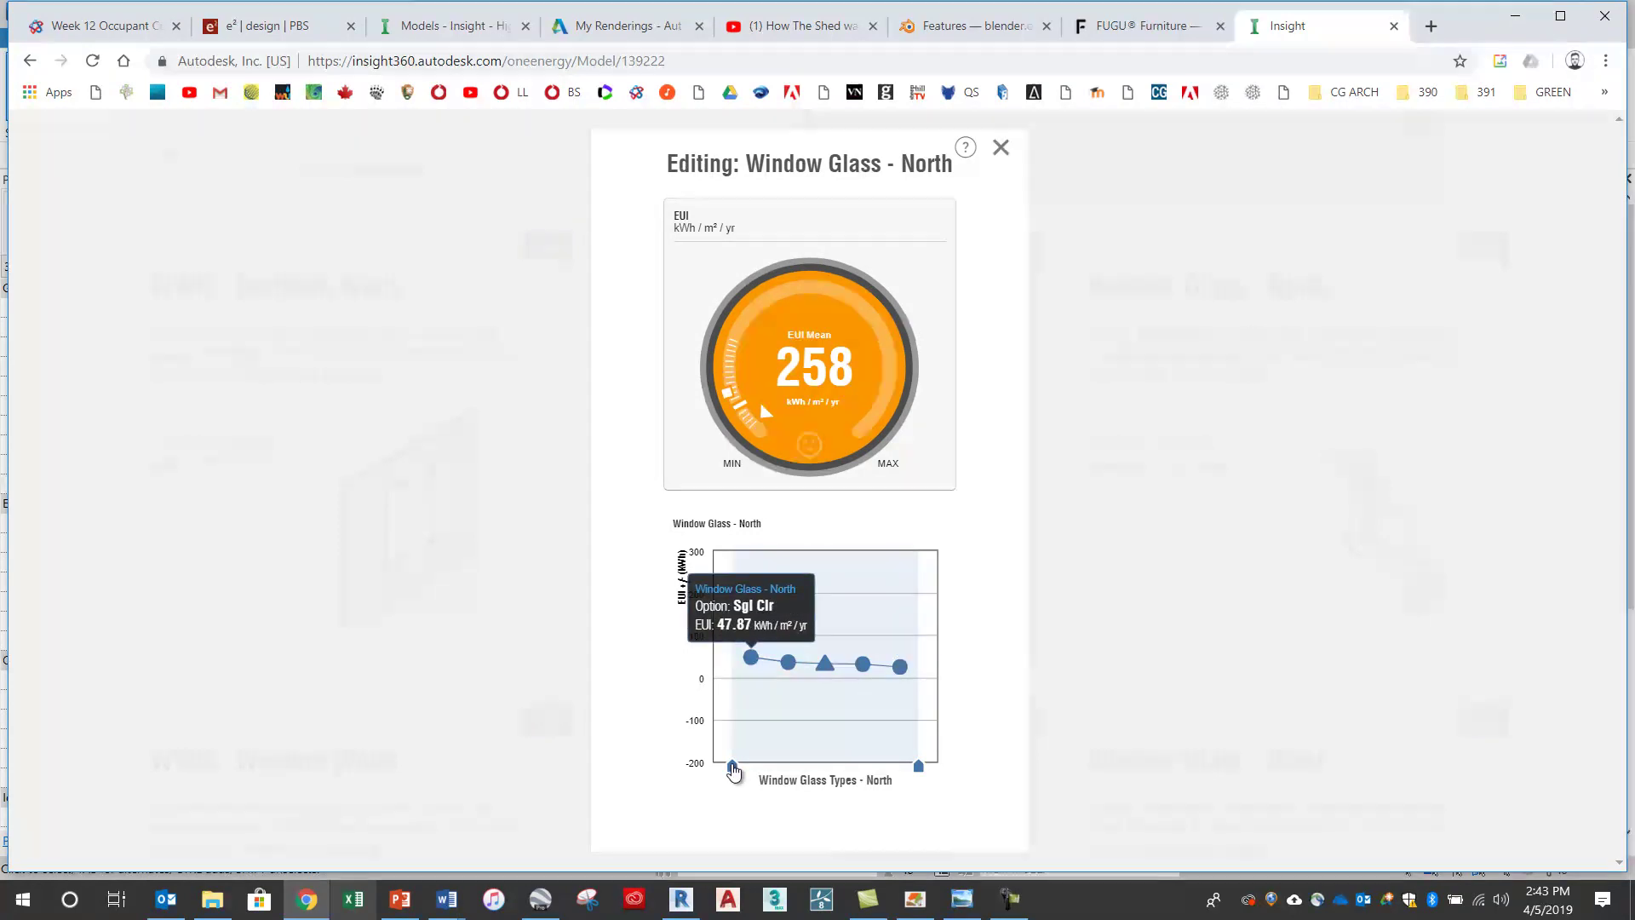
pyautogui.moveTo(735, 766); pyautogui.dragTo(883, 769)
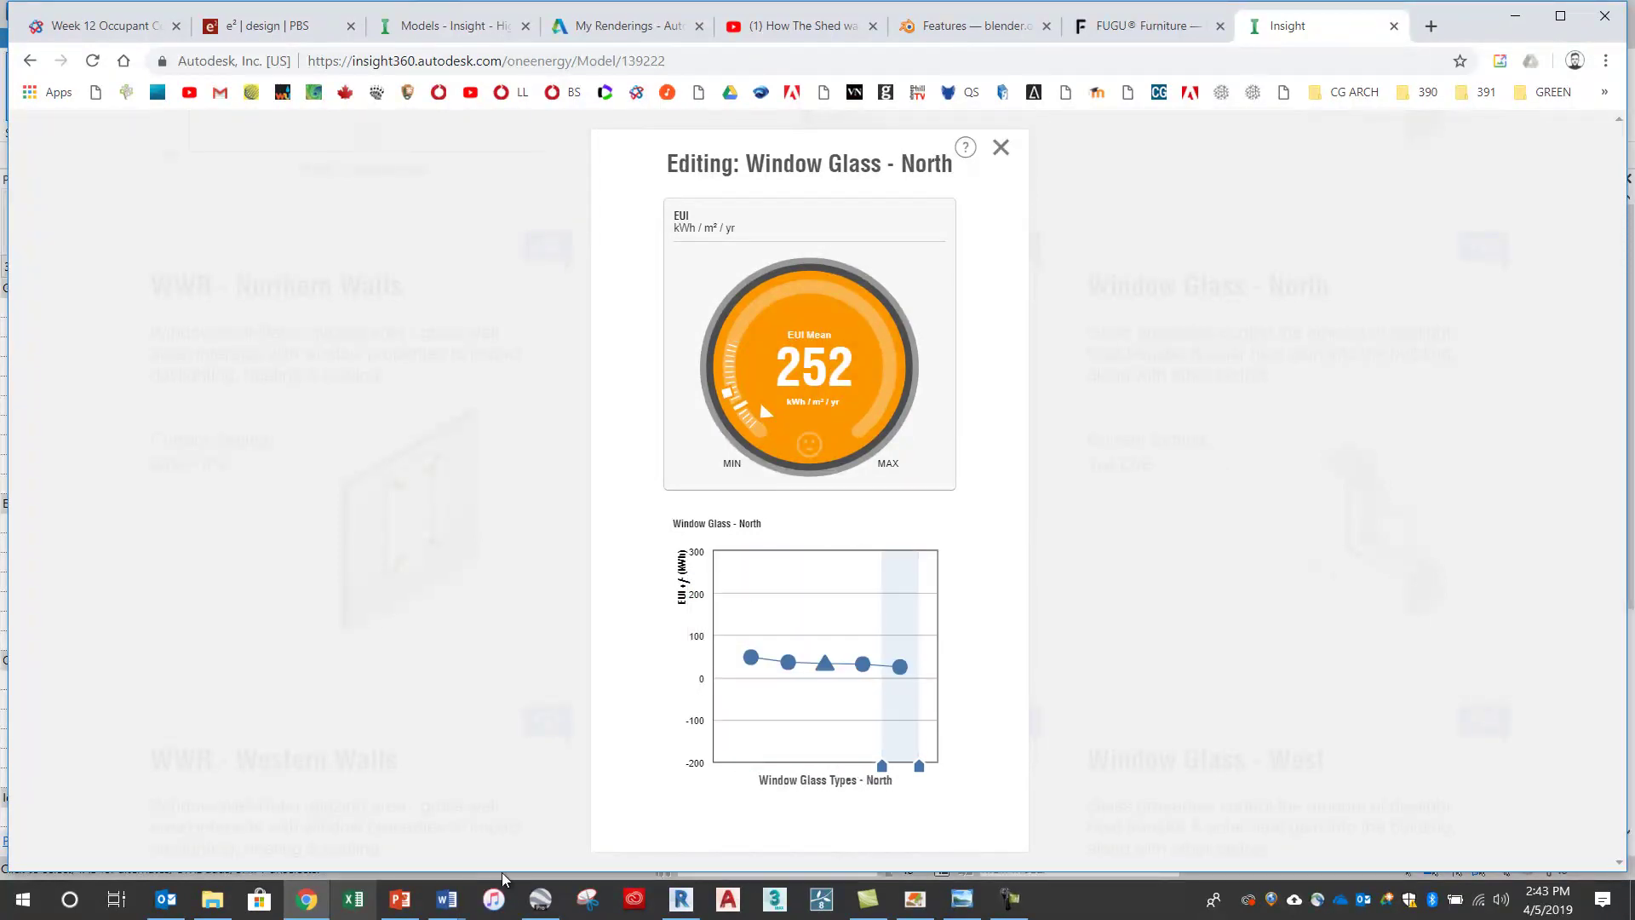
# Step: Snip the Editing: Window Glass - North dialog showing the 252 EUI mean
pyautogui.click(588, 901)
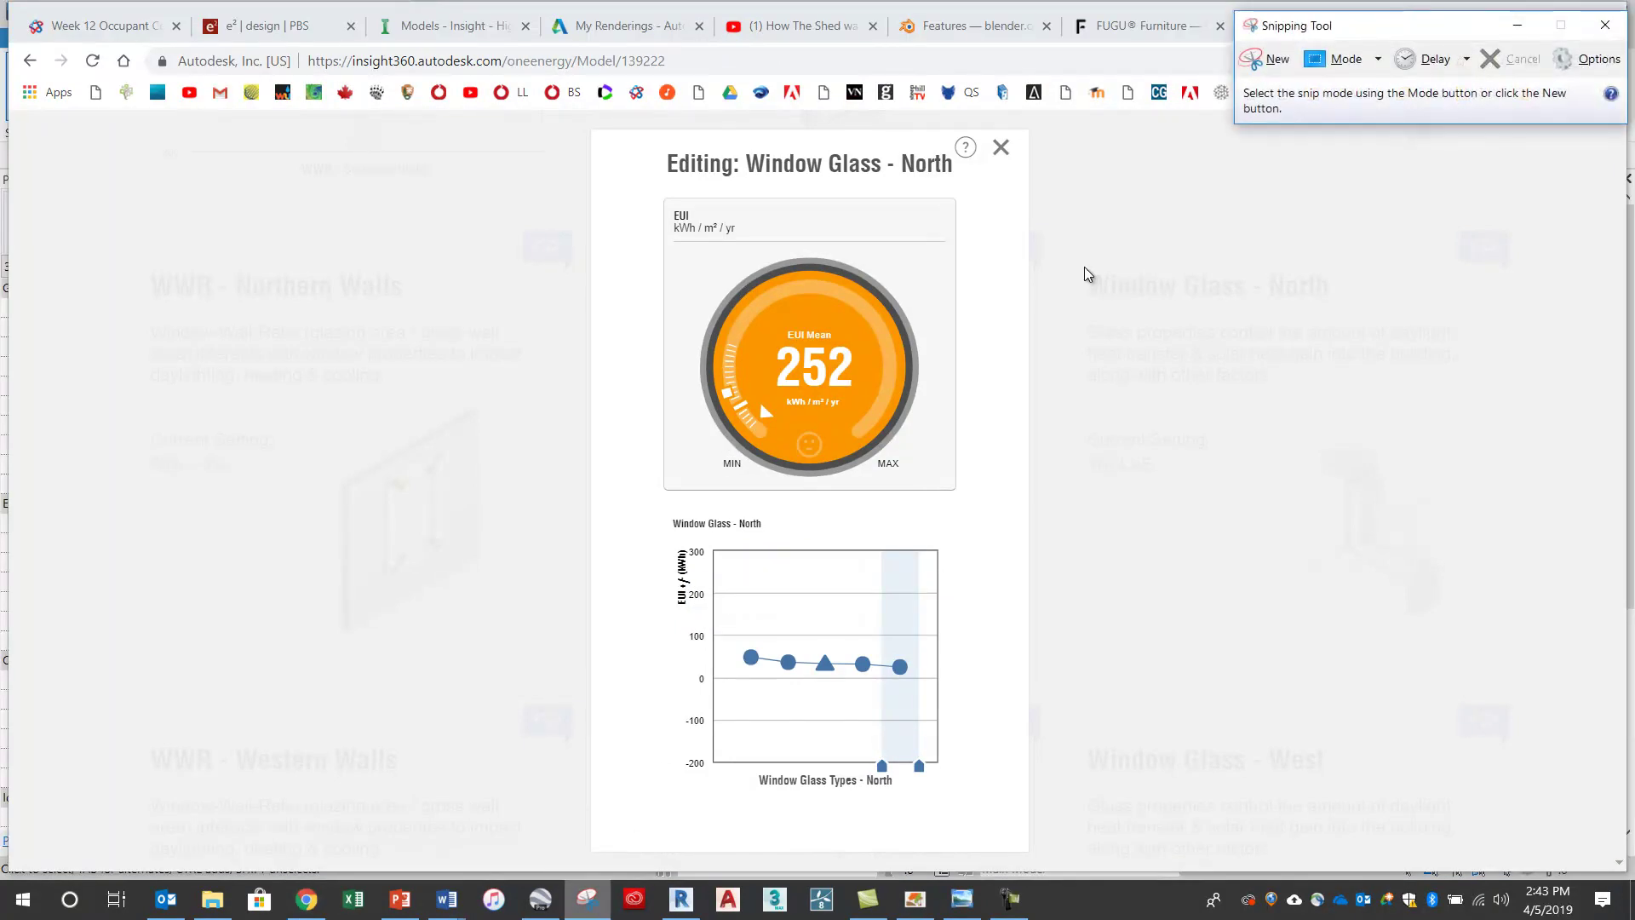
pyautogui.click(1278, 59)
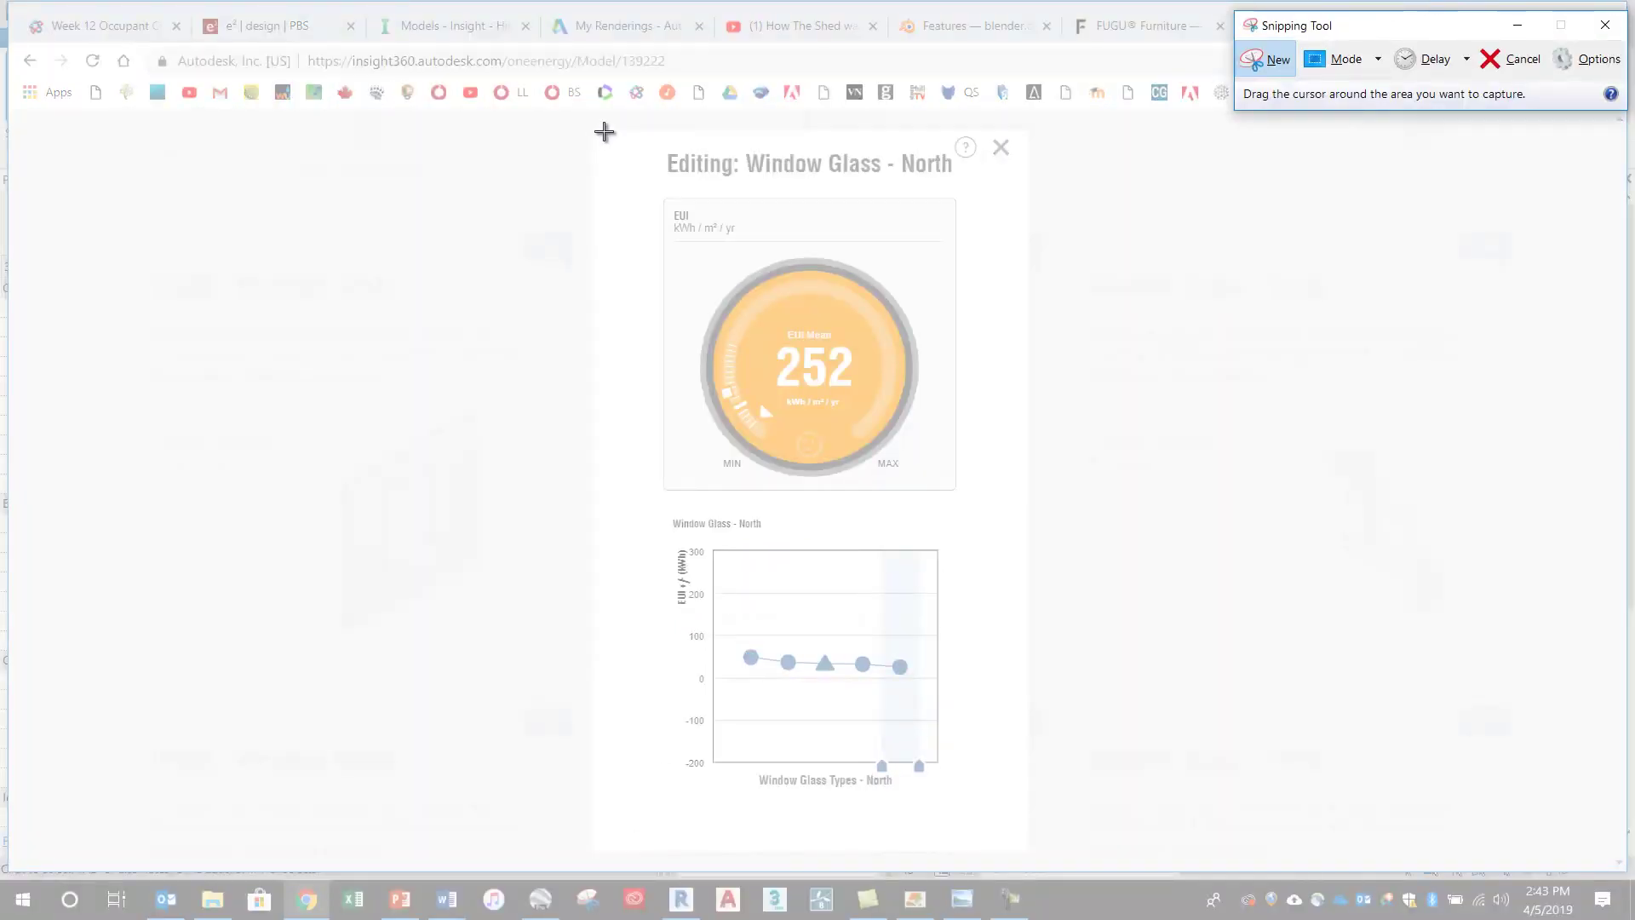
pyautogui.moveTo(604, 132); pyautogui.dragTo(1025, 820)
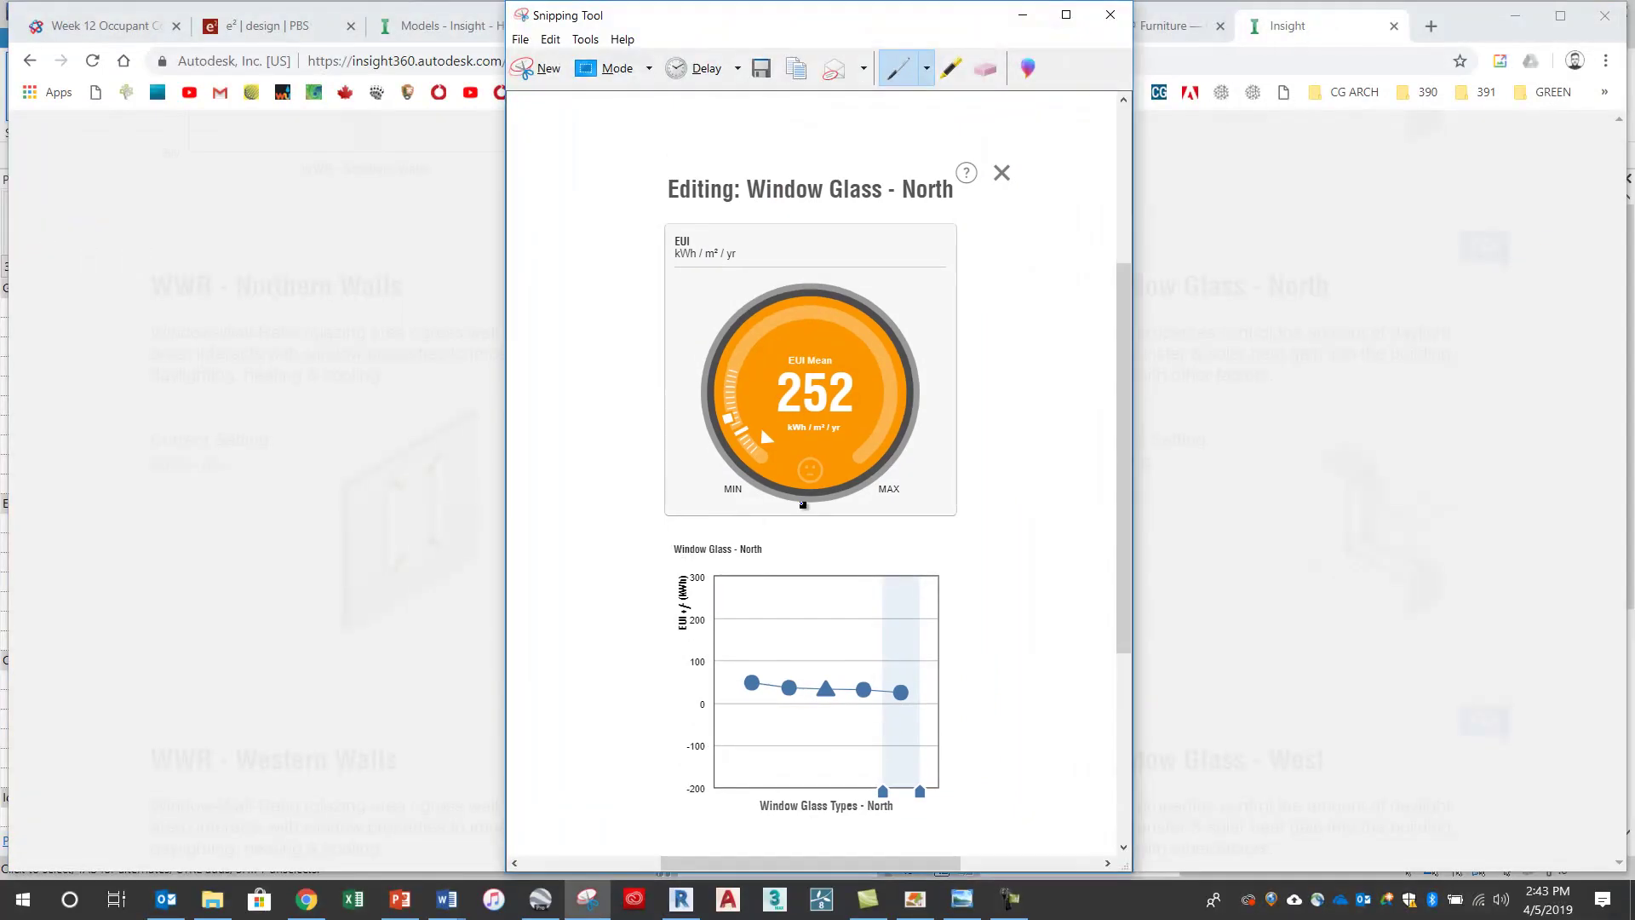